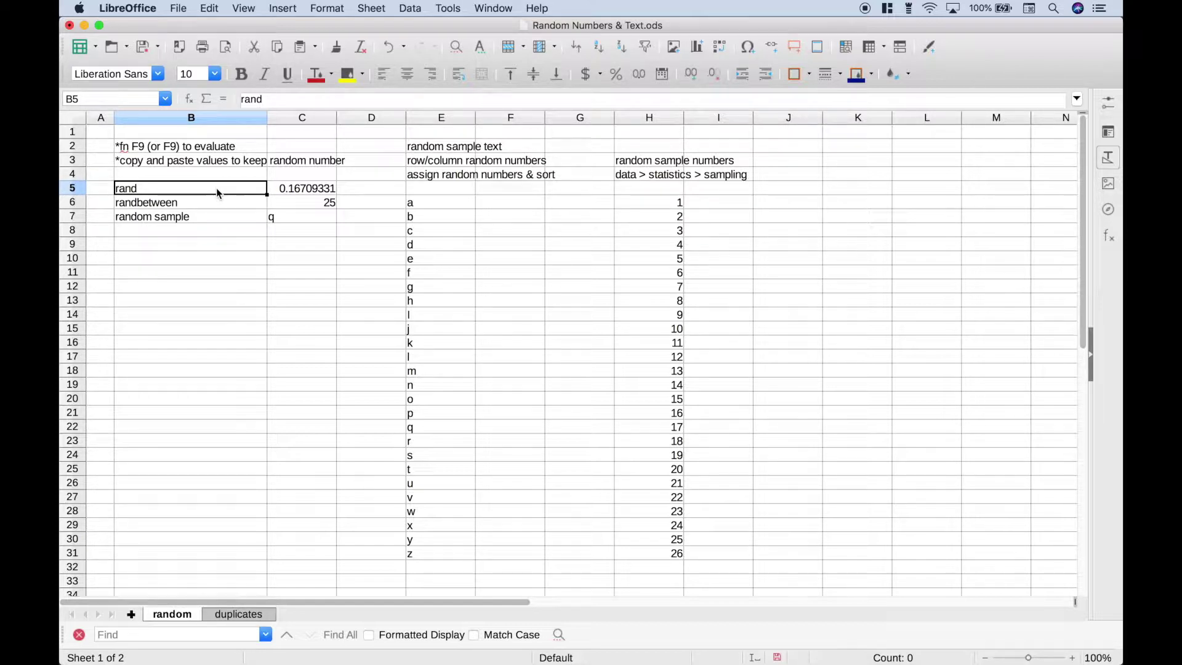
Step: Inspect the =RAND() formula in C5 in the Function Wizard, then start clearing the cell
left_click(284, 191)
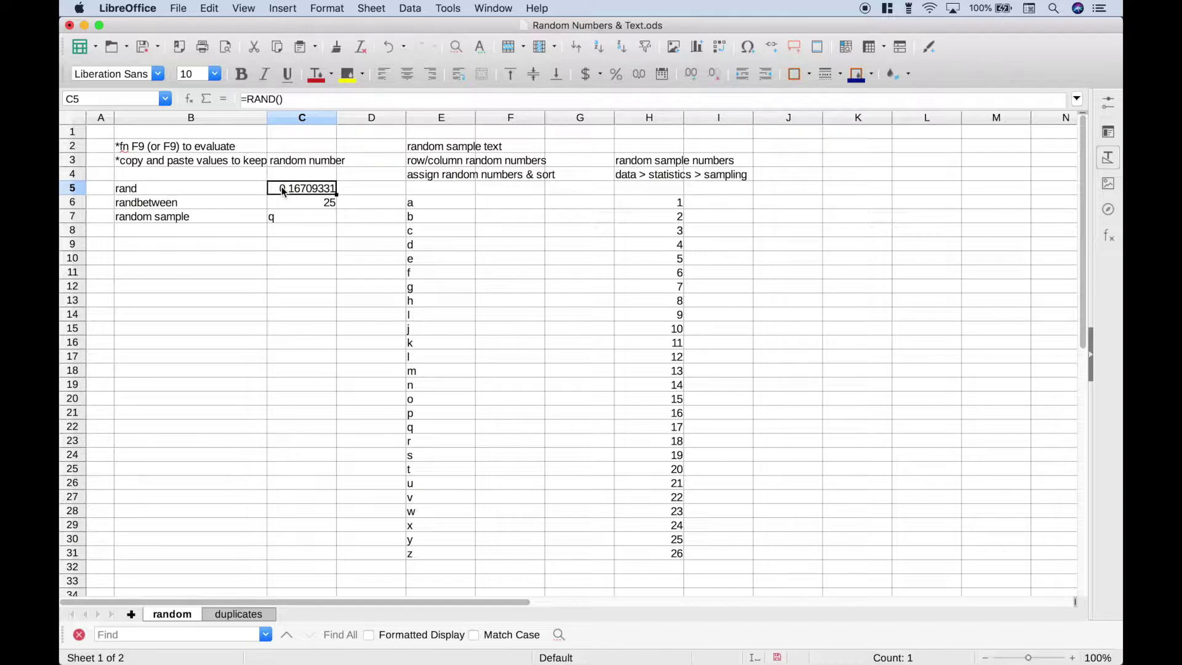
left_click(189, 100)
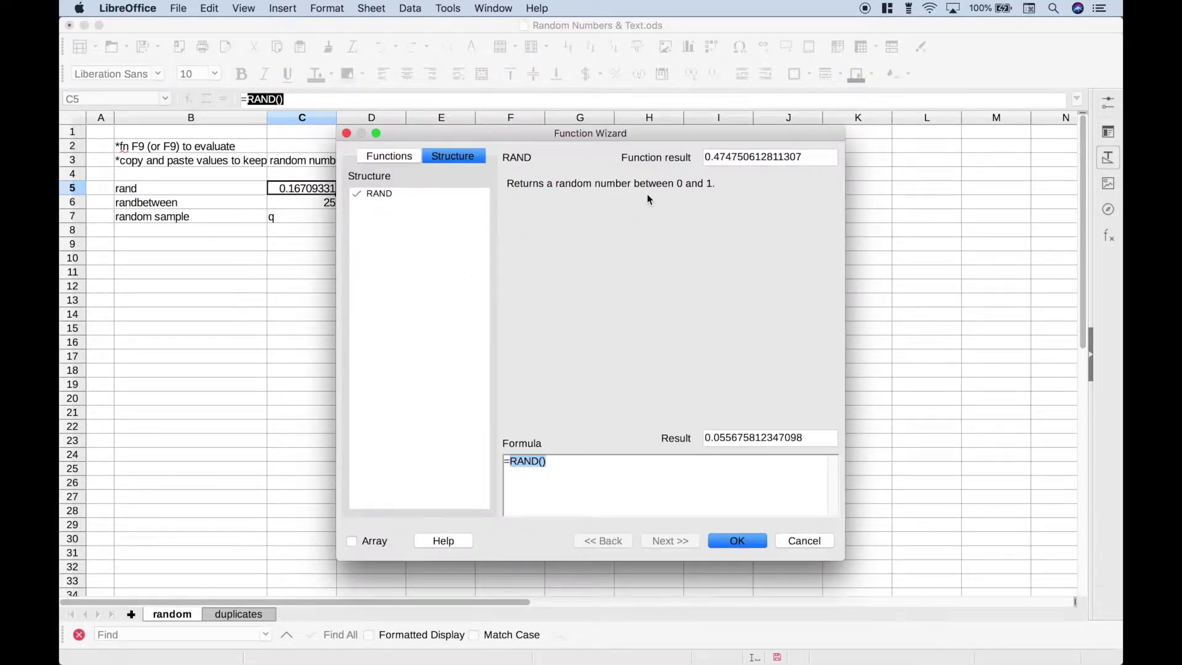
left_click(737, 542)
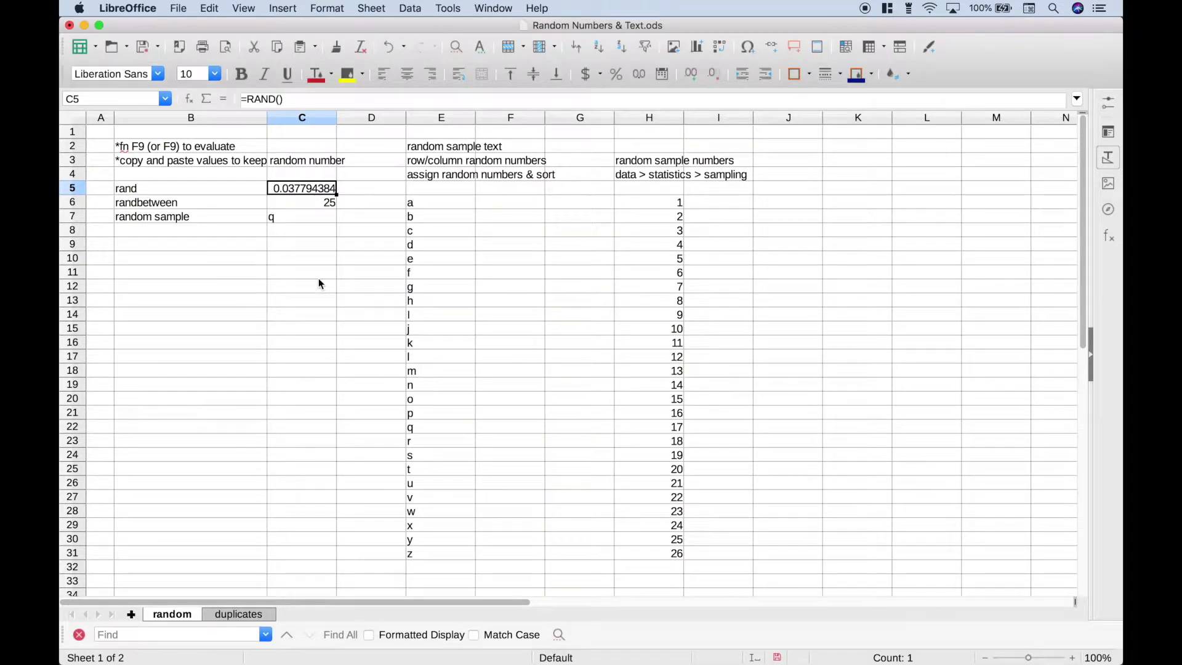
key("BackSpace")
Step: Clear C5 and re-enter =rand(), returning to C5, which now shows 0.708034951
key("Return")
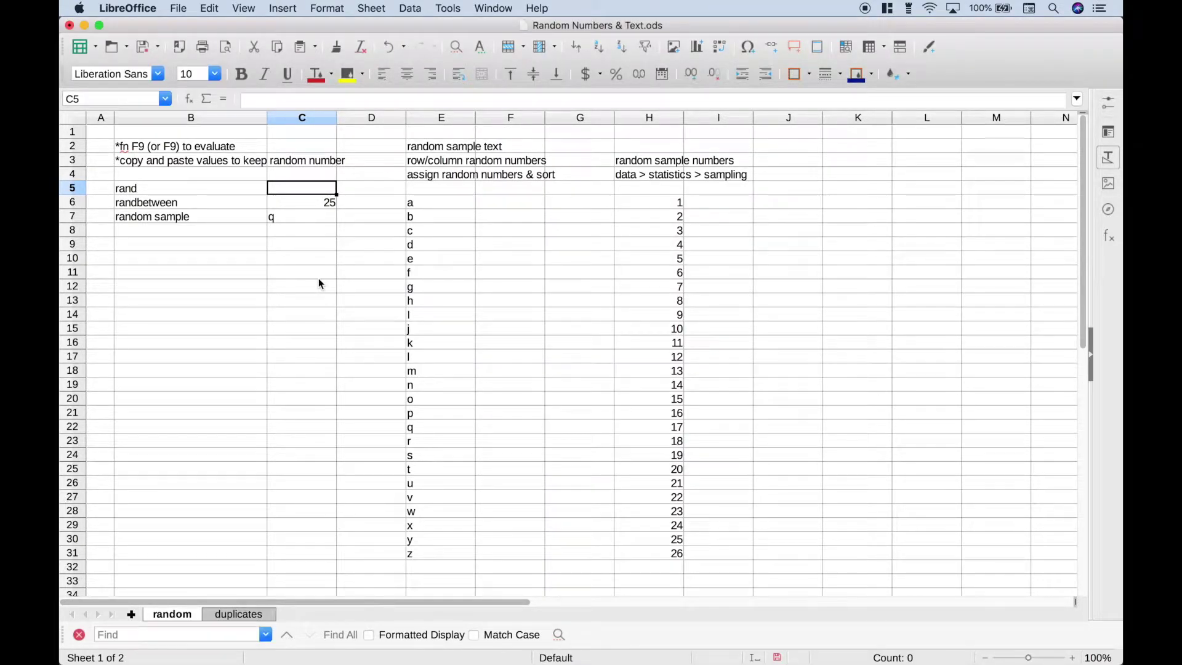
type("=")
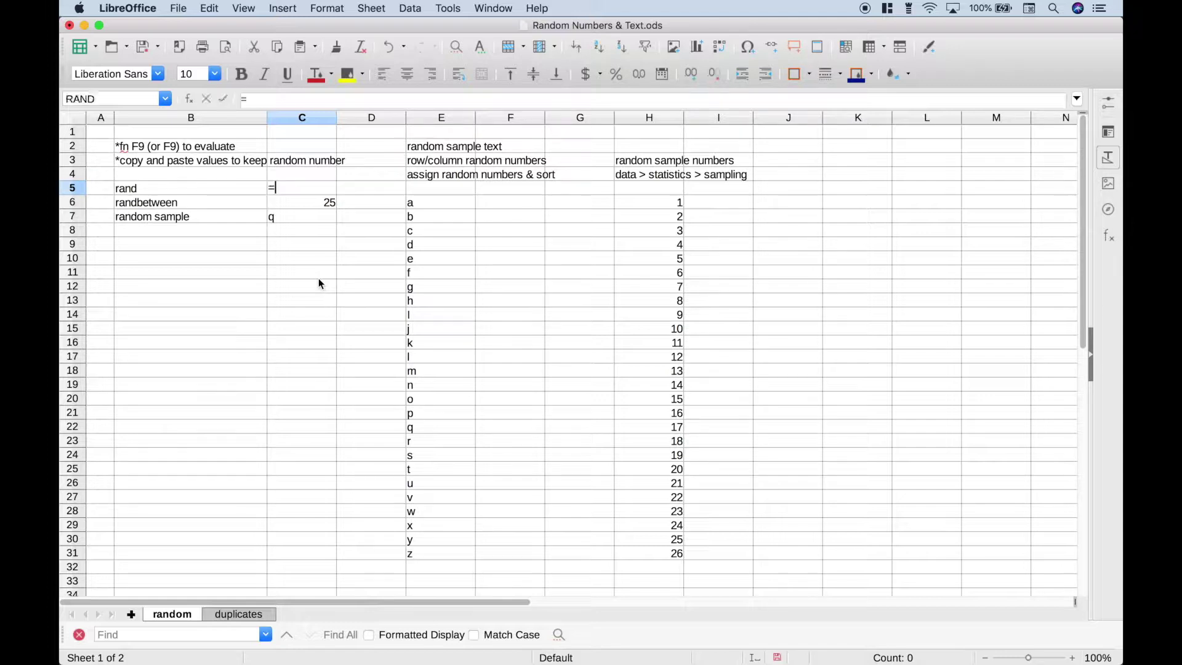
type("ran")
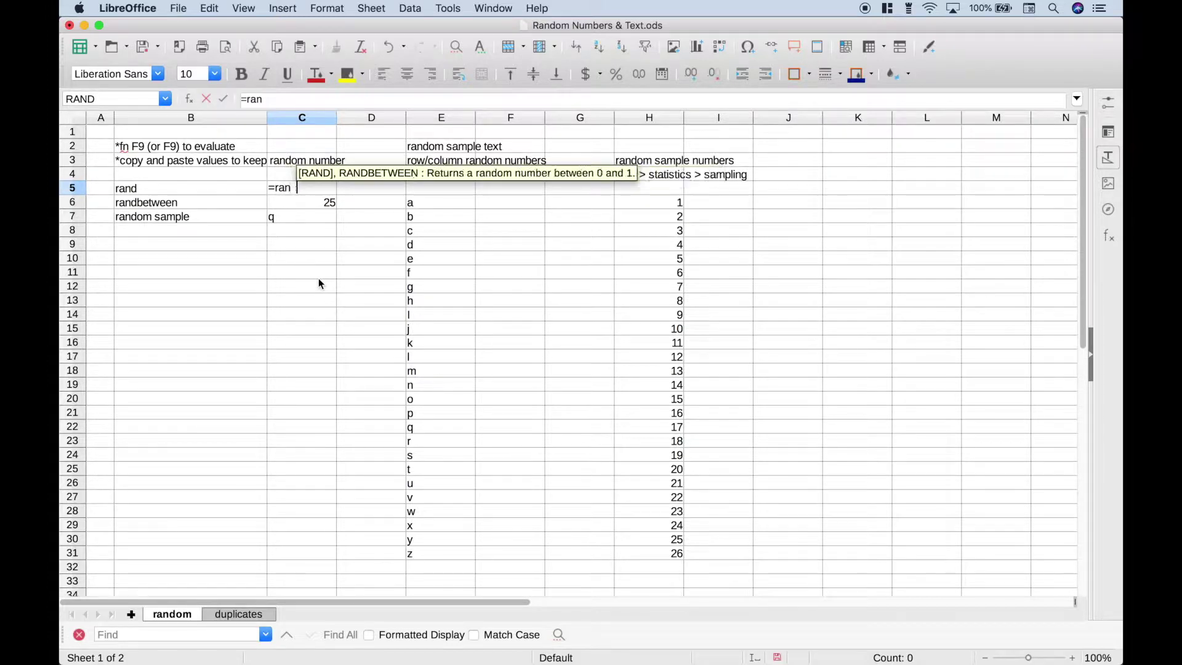
type("d()")
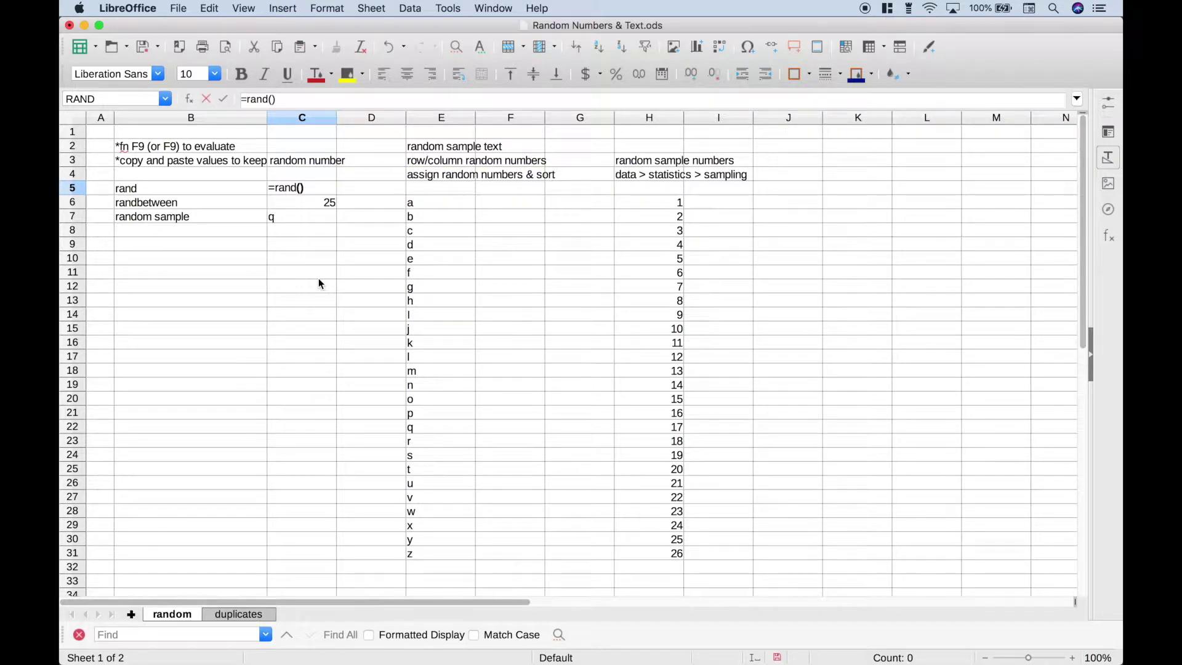
key("Return")
key("Up")
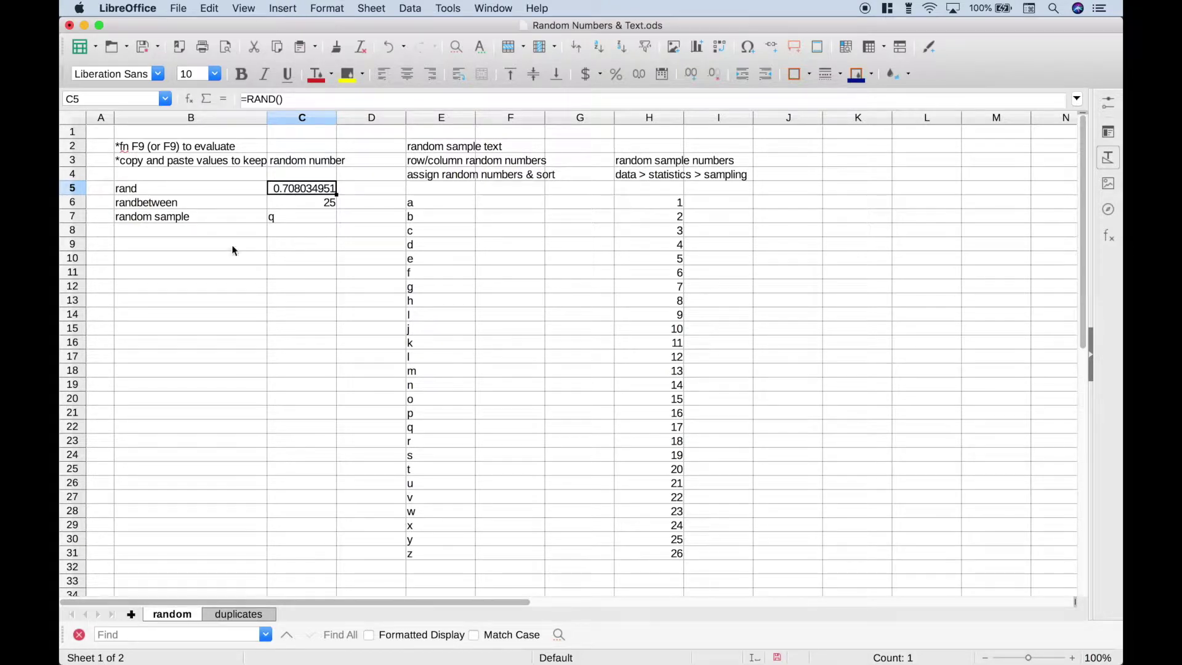
Step: Inspect C6's RANDBETWEEN formula in the Function Wizard
left_click(299, 205)
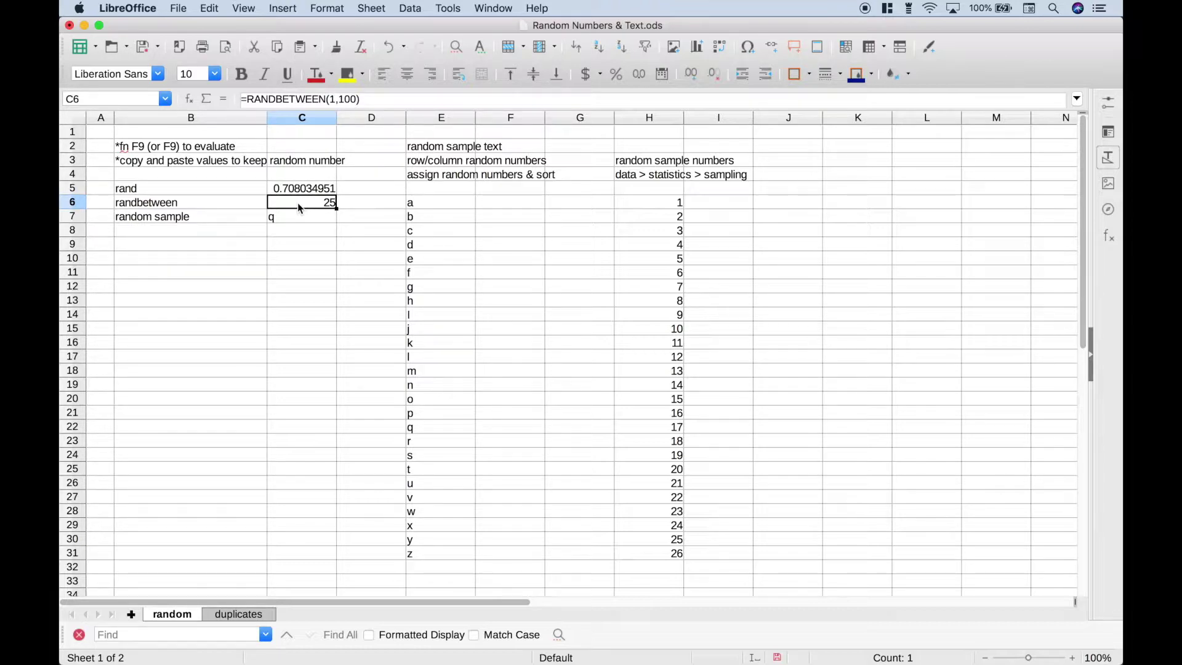
left_click(189, 99)
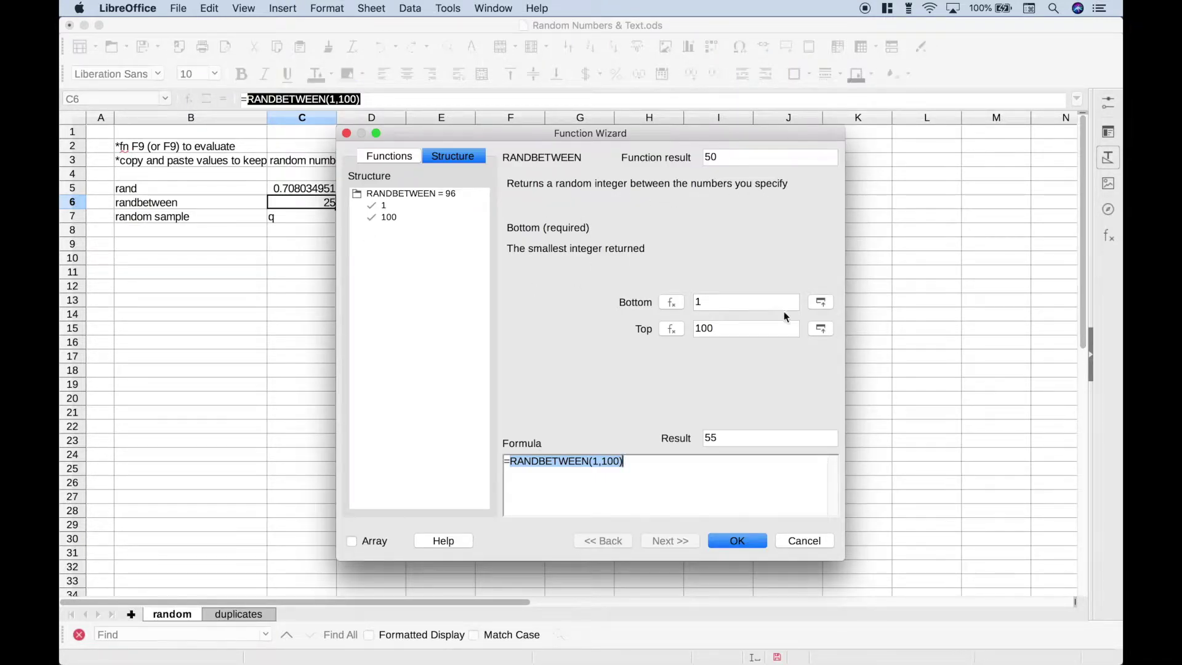
left_click(753, 543)
Step: Replace C6's formula with =RANDBETWEEN(1,25) using autocomplete; it now shows 12
key("BackSpace")
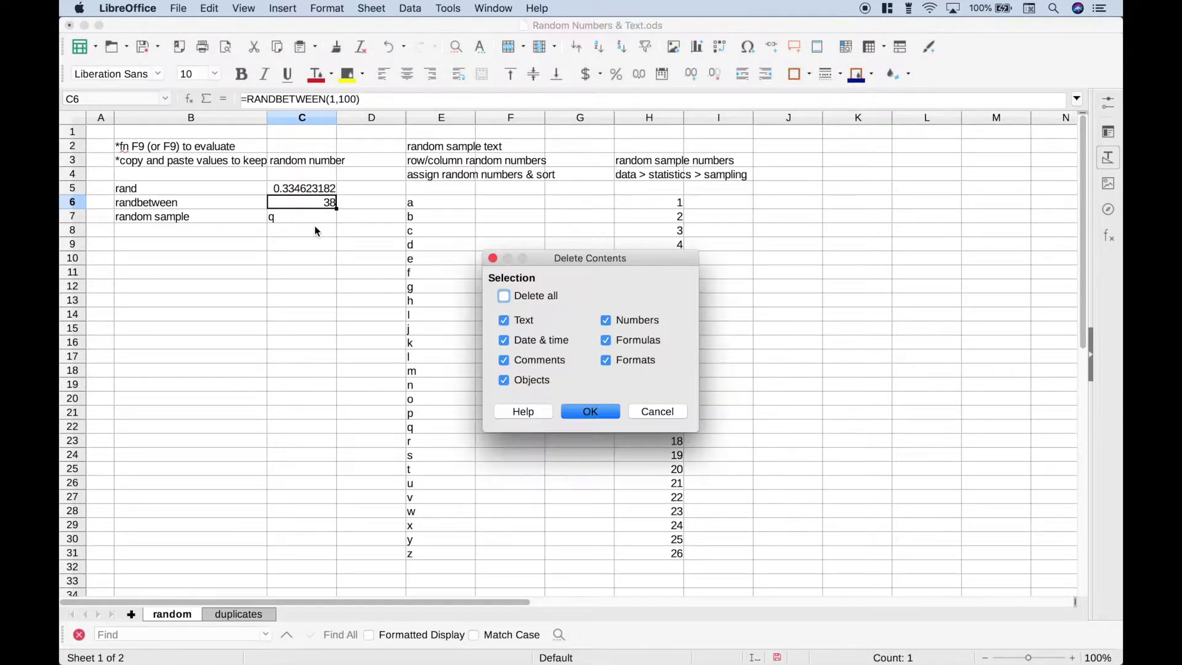
key("Return")
type("=rand")
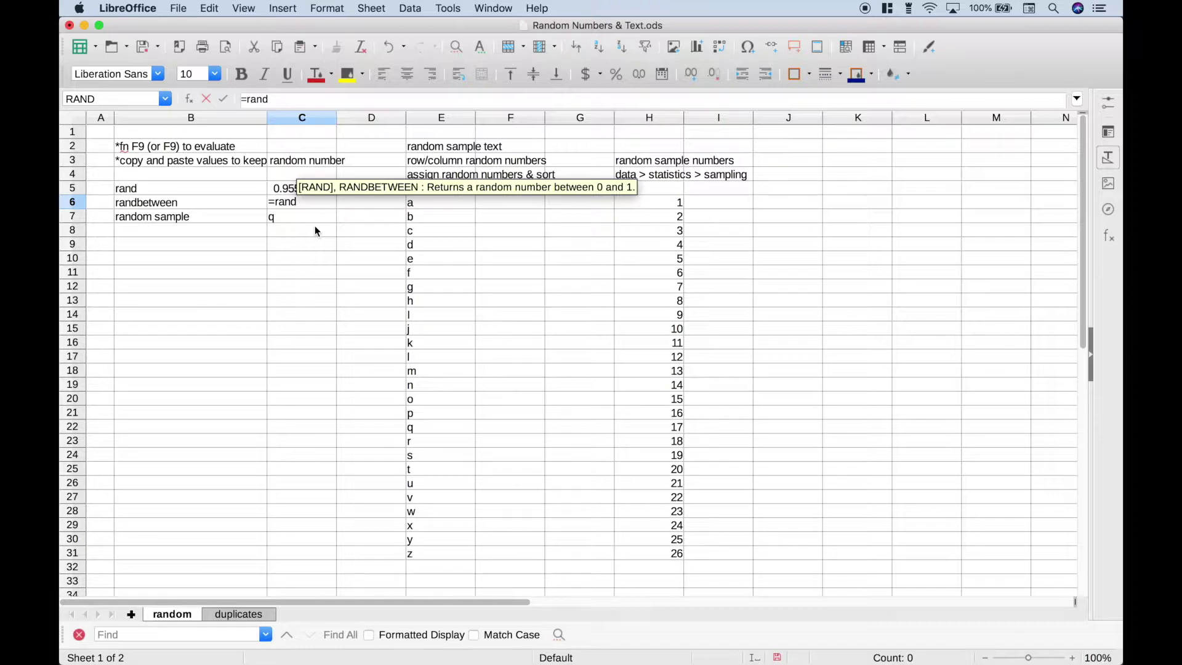
type("b")
key("Return")
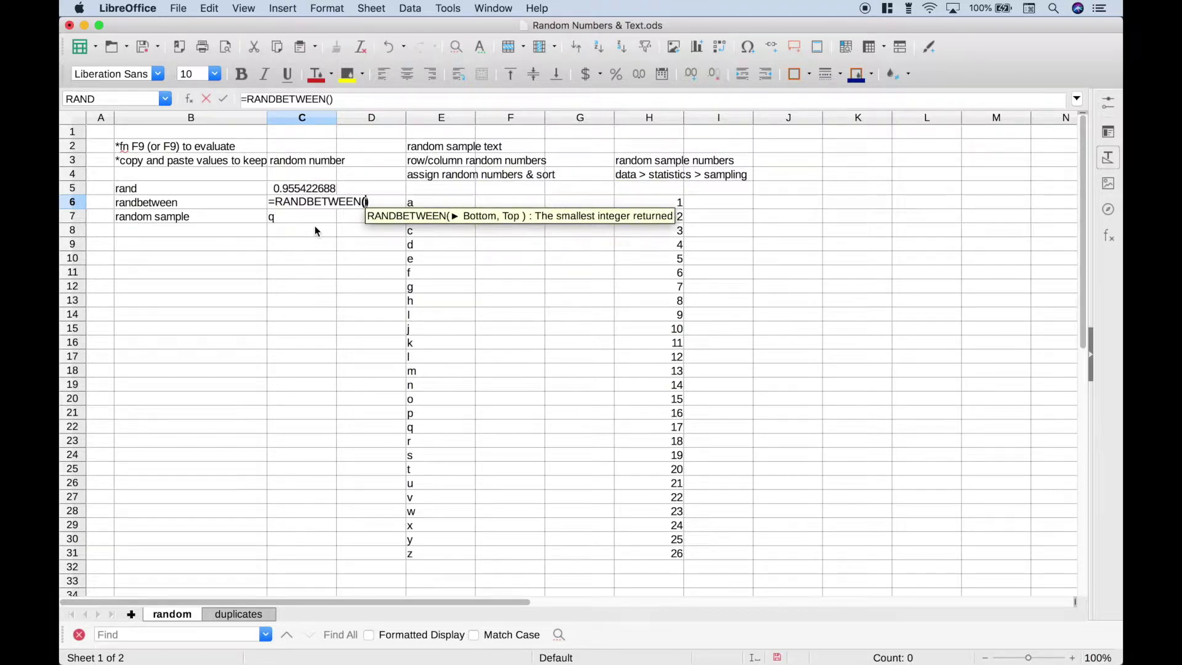
type("1")
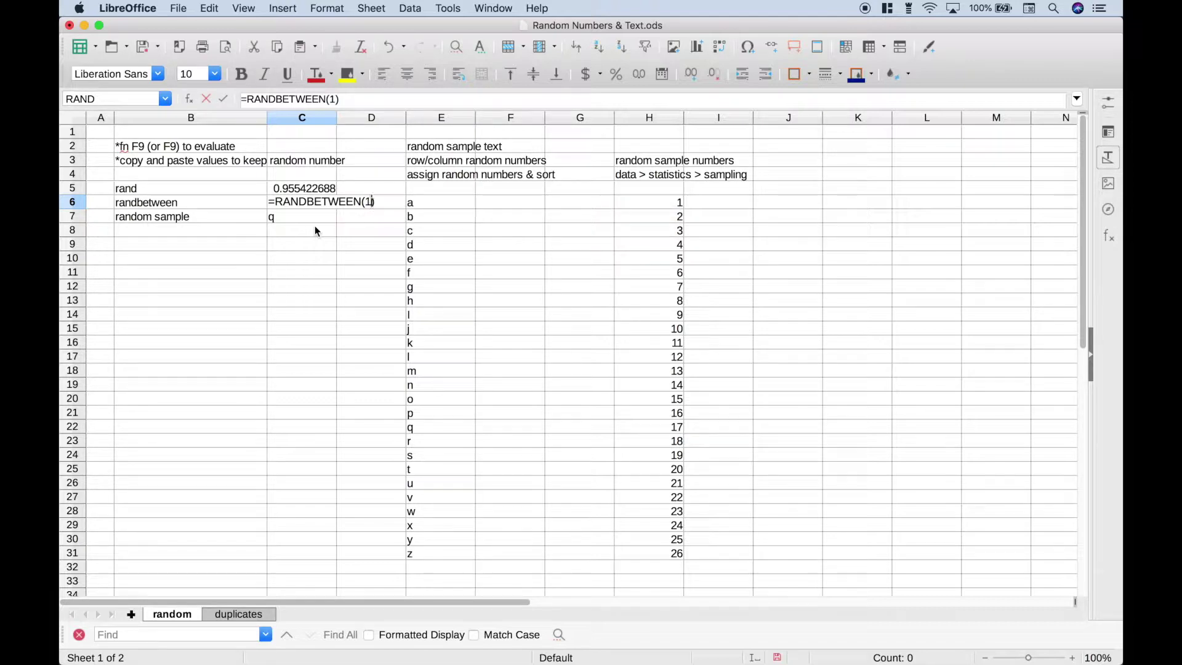
type(",")
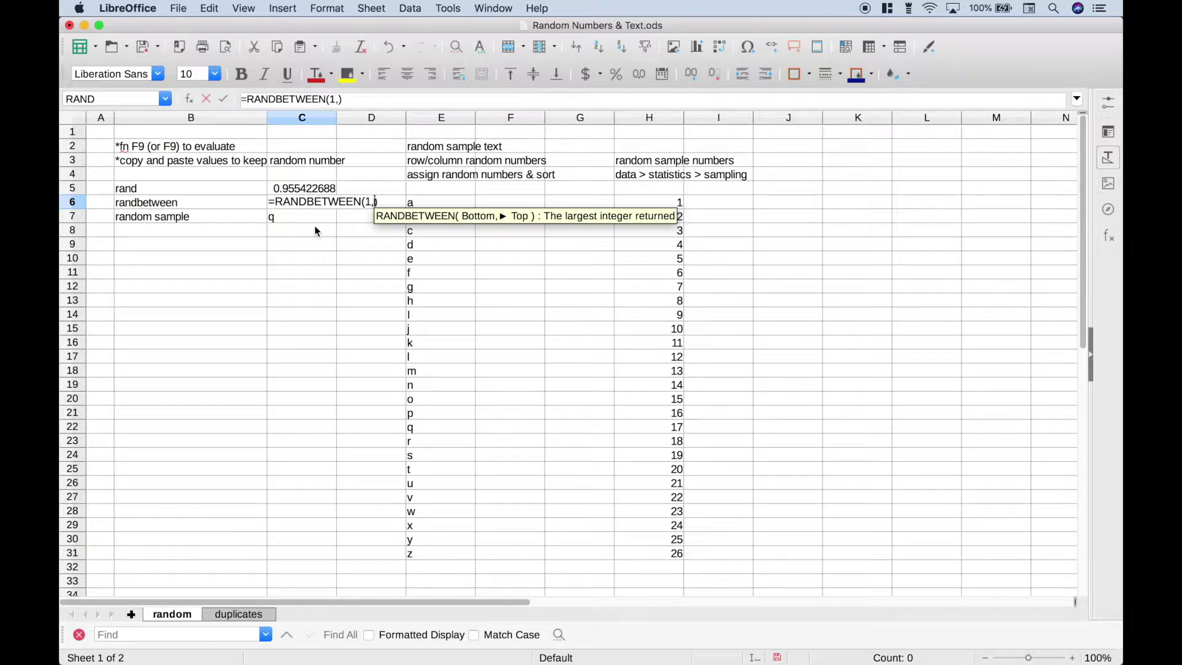
type("25")
key("Return")
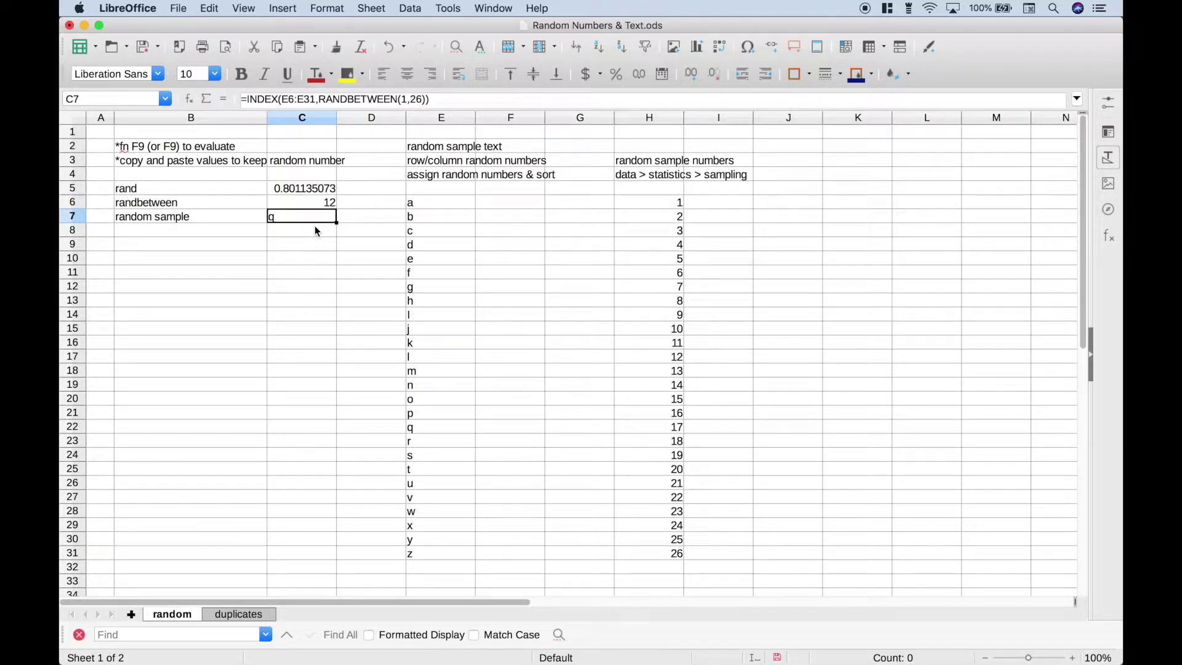
key("Up")
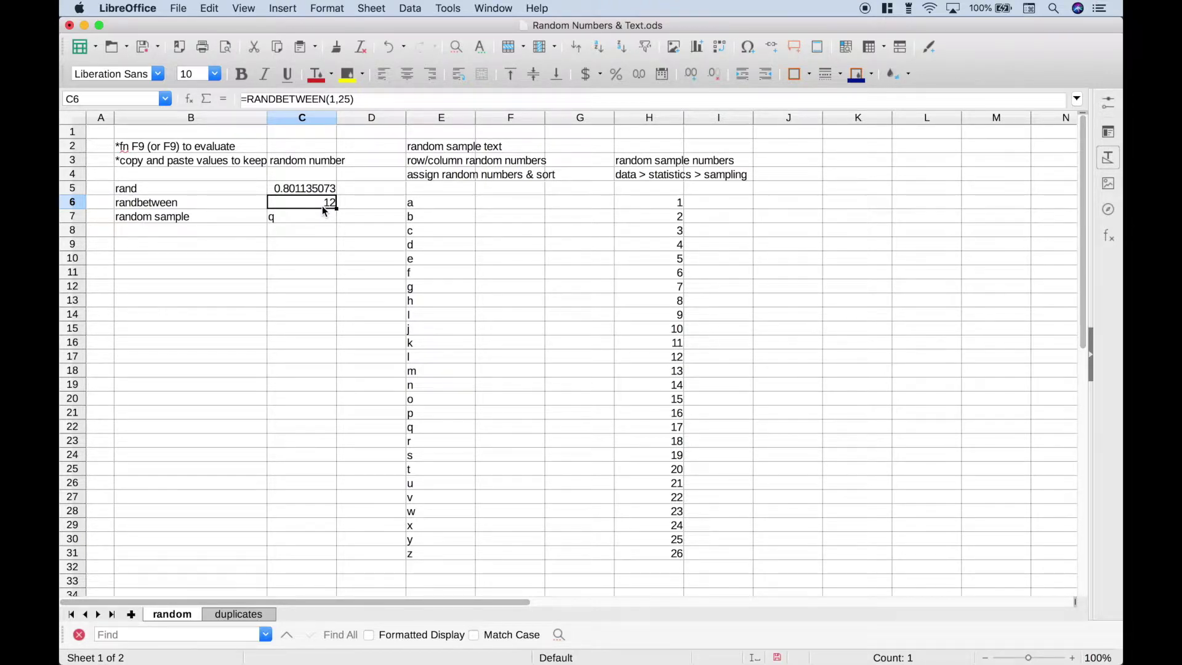
Step: Recalculate with F9 so C5 shows 0.56663594 and C6 shows 25
key("F9")
key("F9")
key("F9")
key("F9")
Step: Copy C5:C6 and paste it back as values only, freezing 0.56663594 and 25
left_click_drag(311, 191, 311, 204)
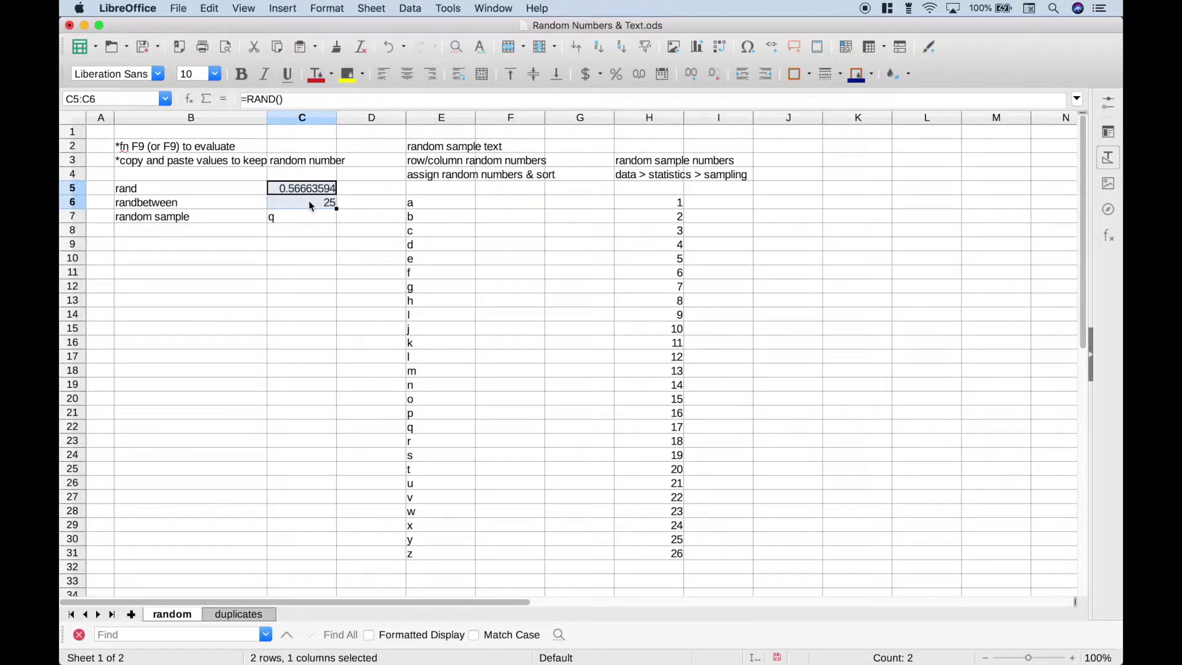
key("super+c")
right_click(310, 203)
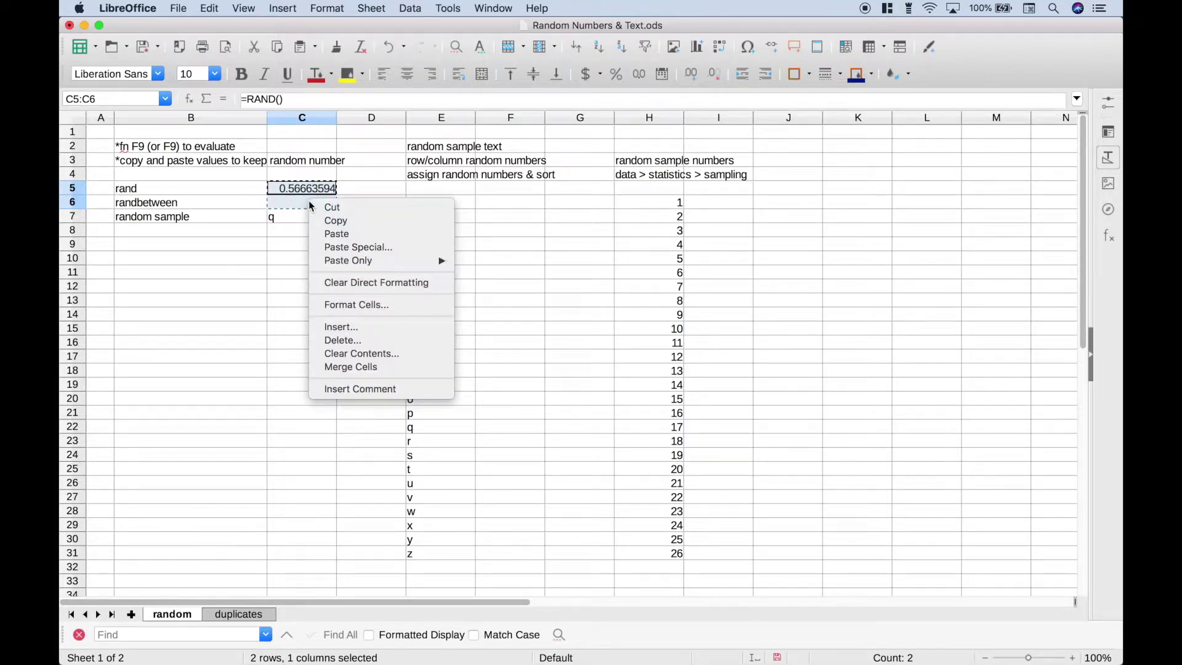
left_click(338, 248)
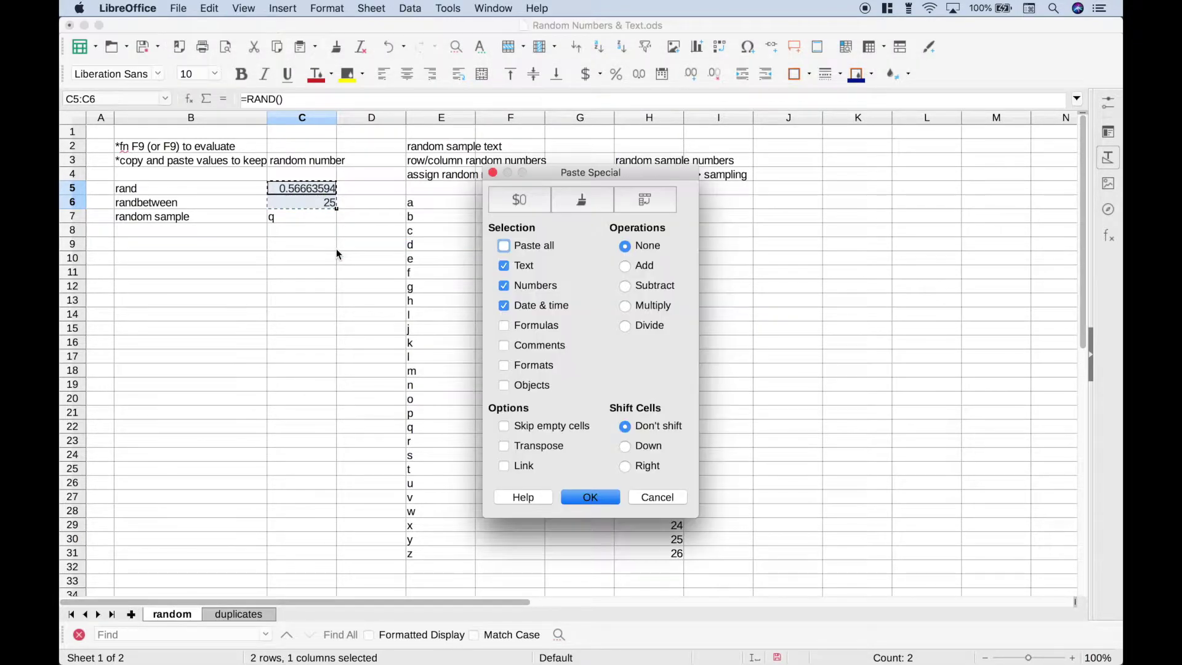
left_click(520, 201)
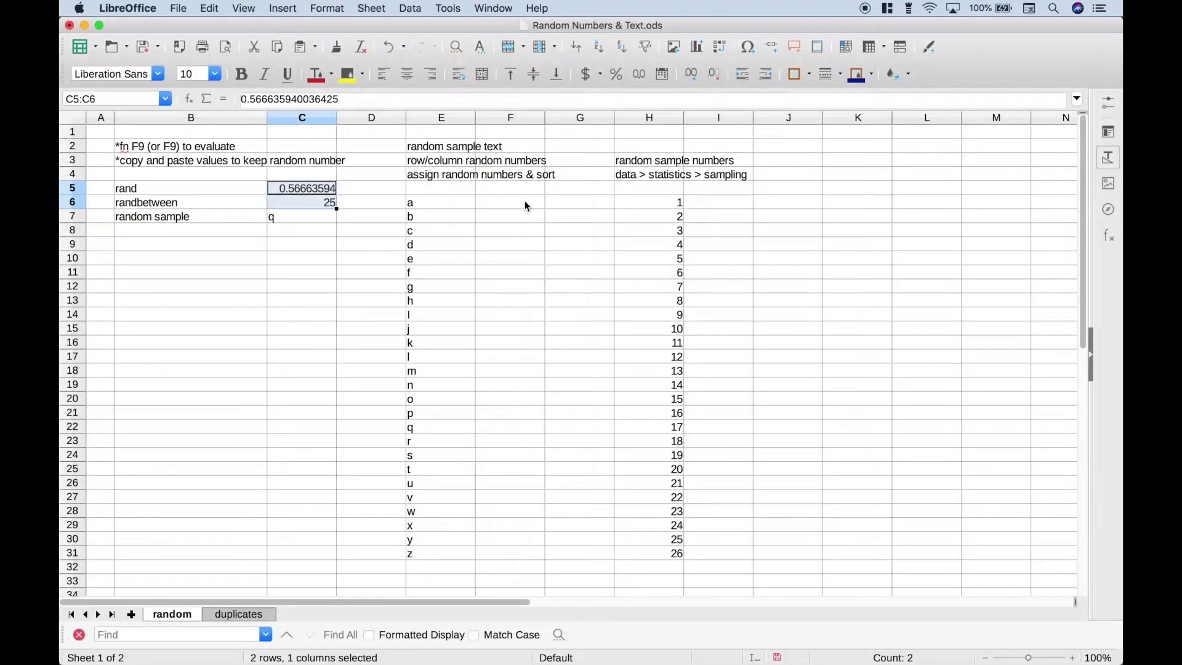
Step: Step between C5 and C6 to confirm they hold fixed values, ending on C7
key("Left")
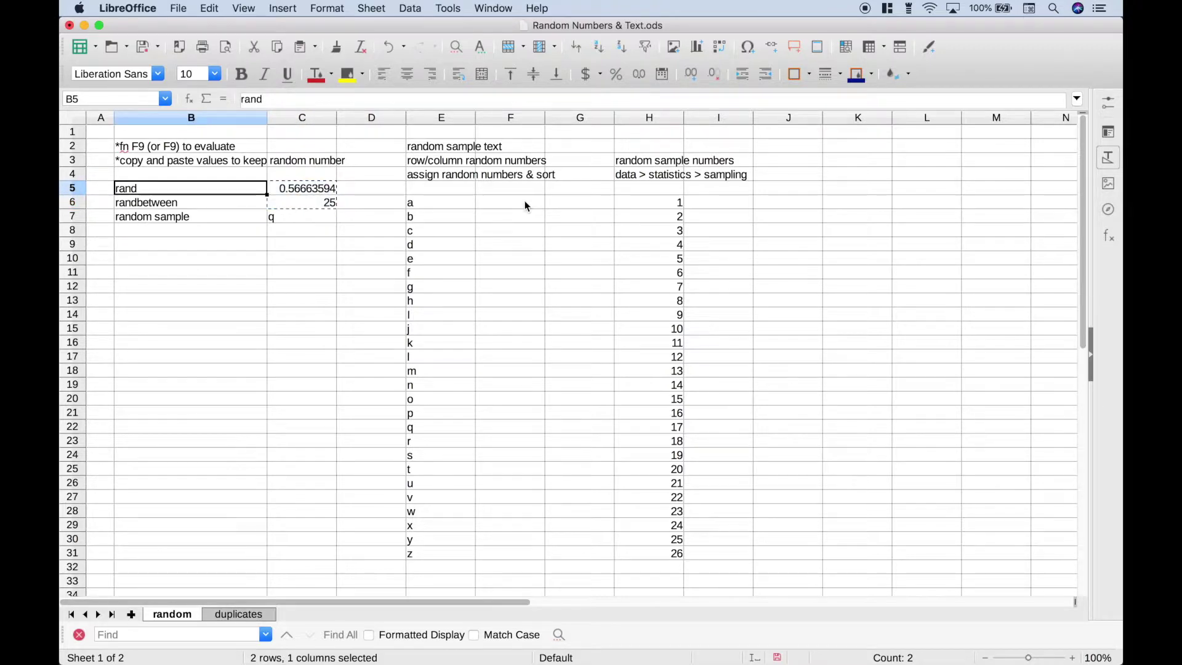
key("Right")
key("Down")
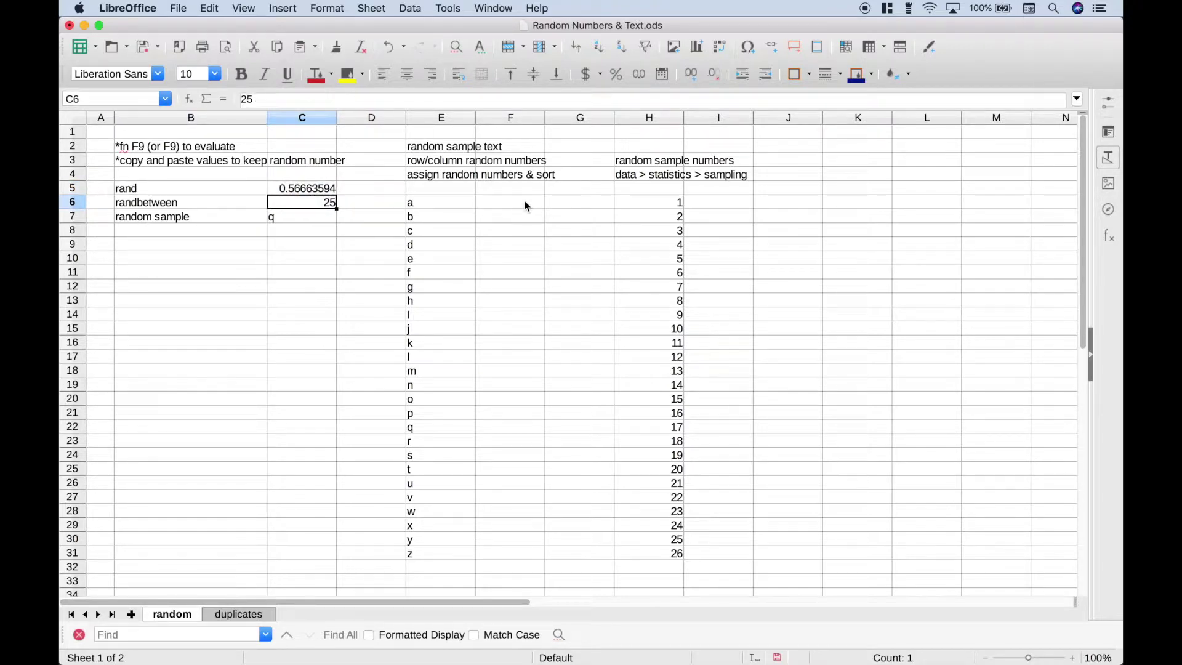
key("Up")
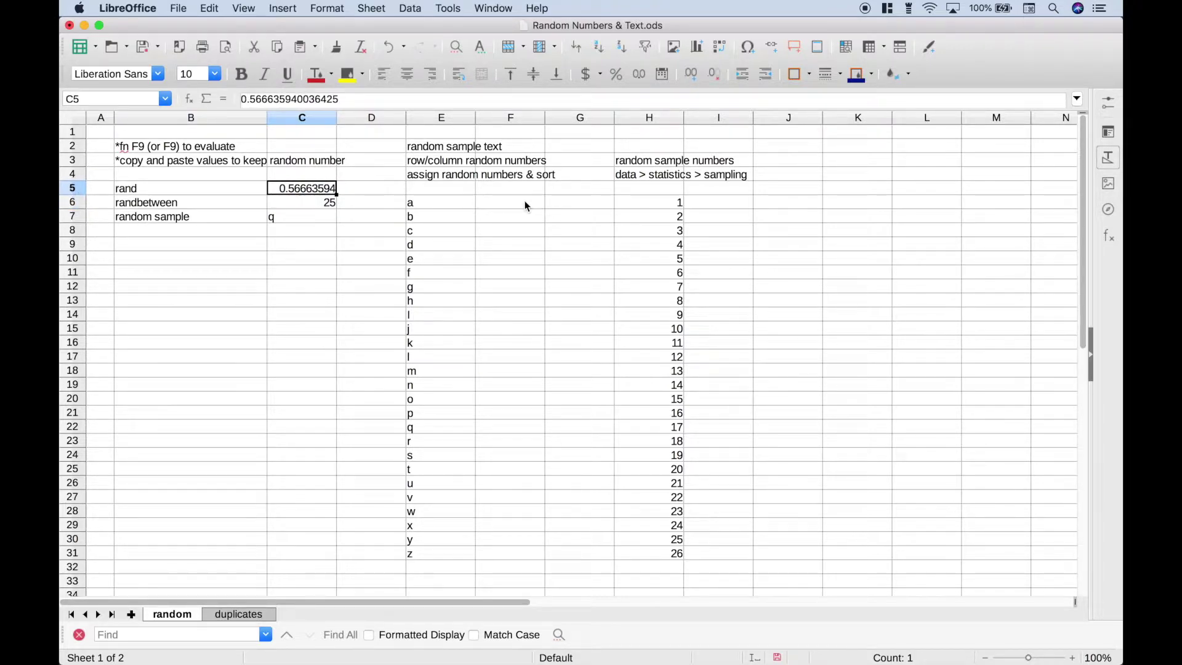
key("Down")
key("Up")
key("Down")
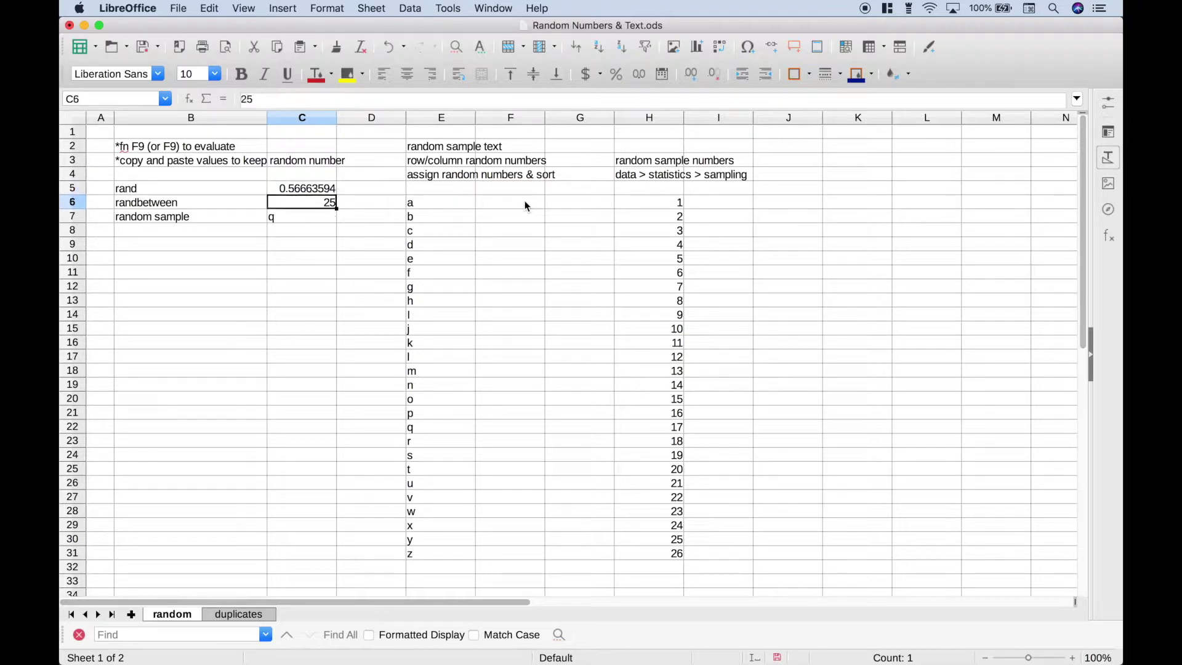
key("Up")
key("Down")
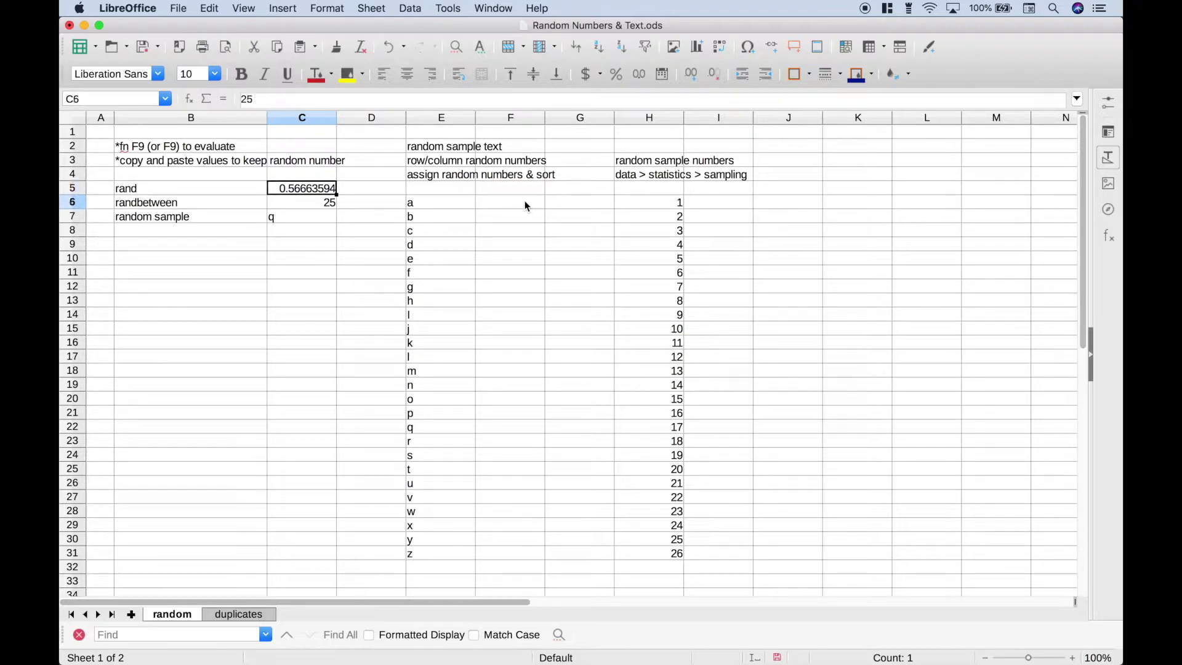
key("Up")
key("Down")
key("Down")
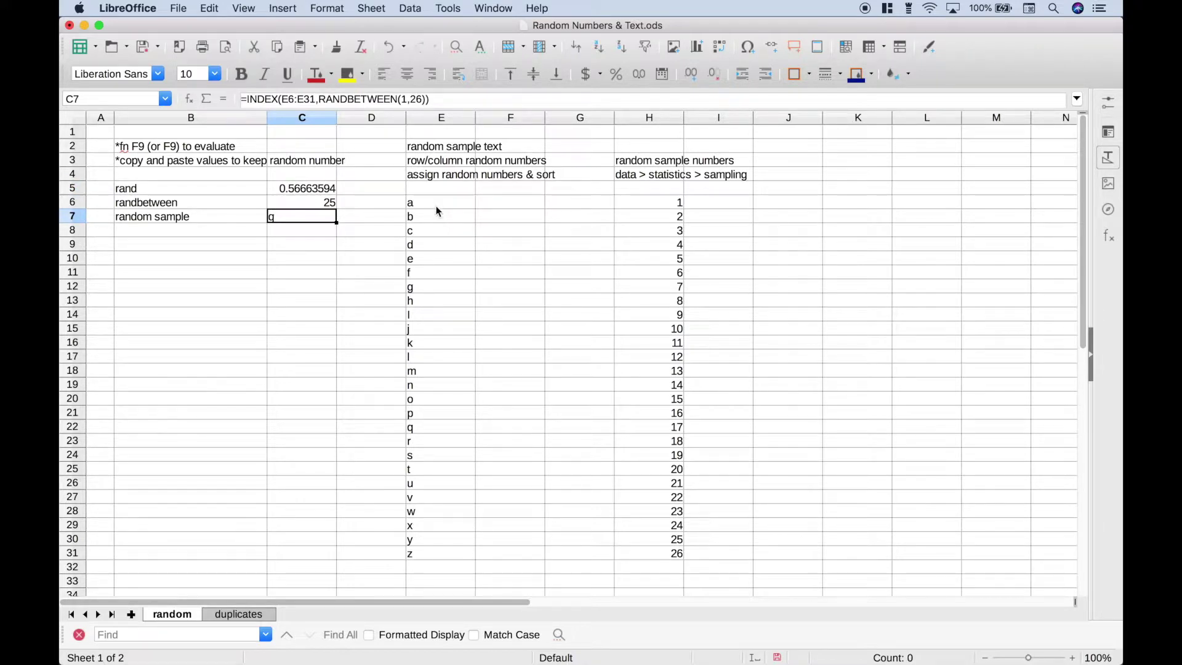
Step: Clear C7's old random-sample formula and begin an INDEX formula there
left_click_drag(436, 206, 425, 555)
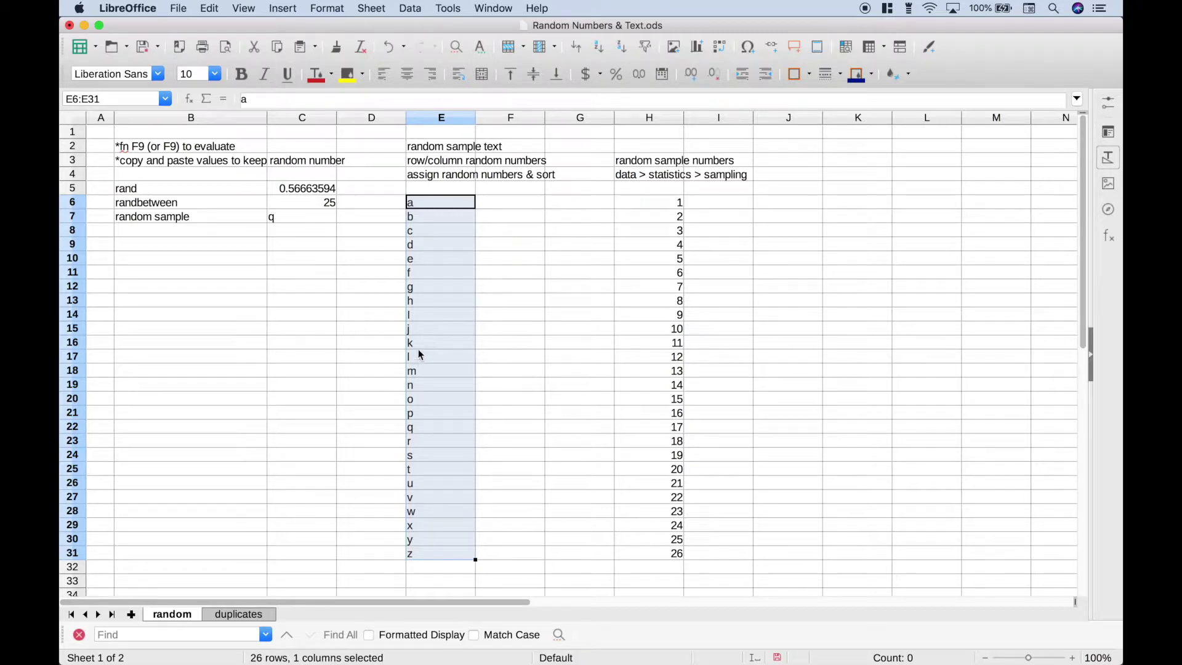
left_click(297, 219)
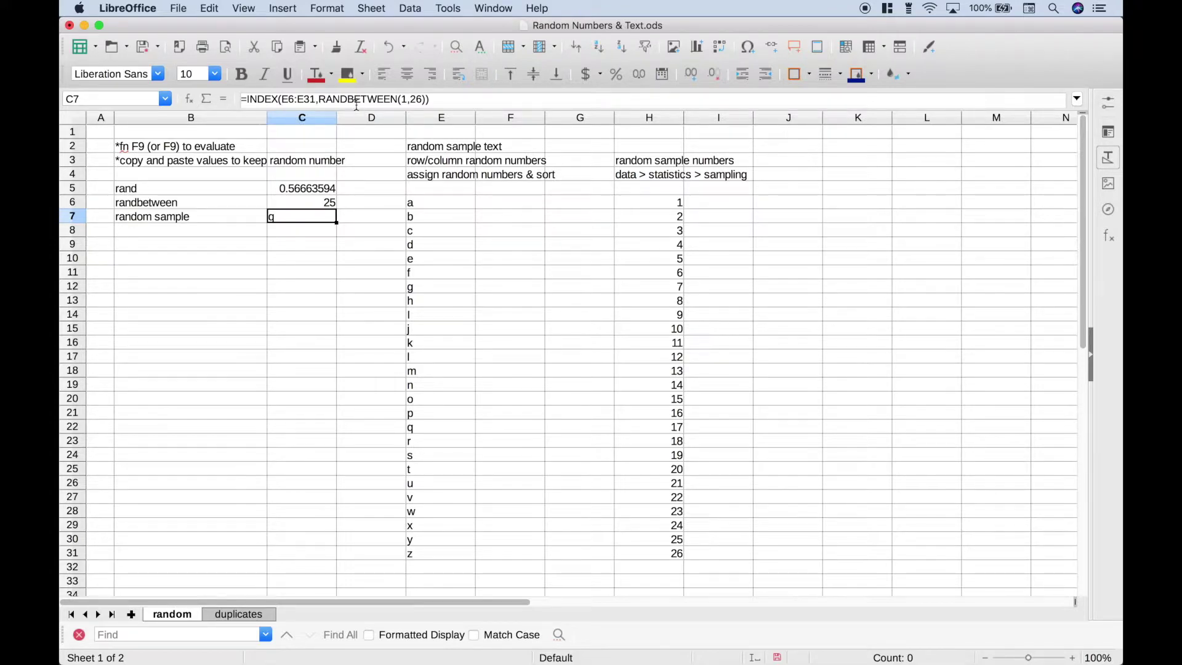
key("BackSpace")
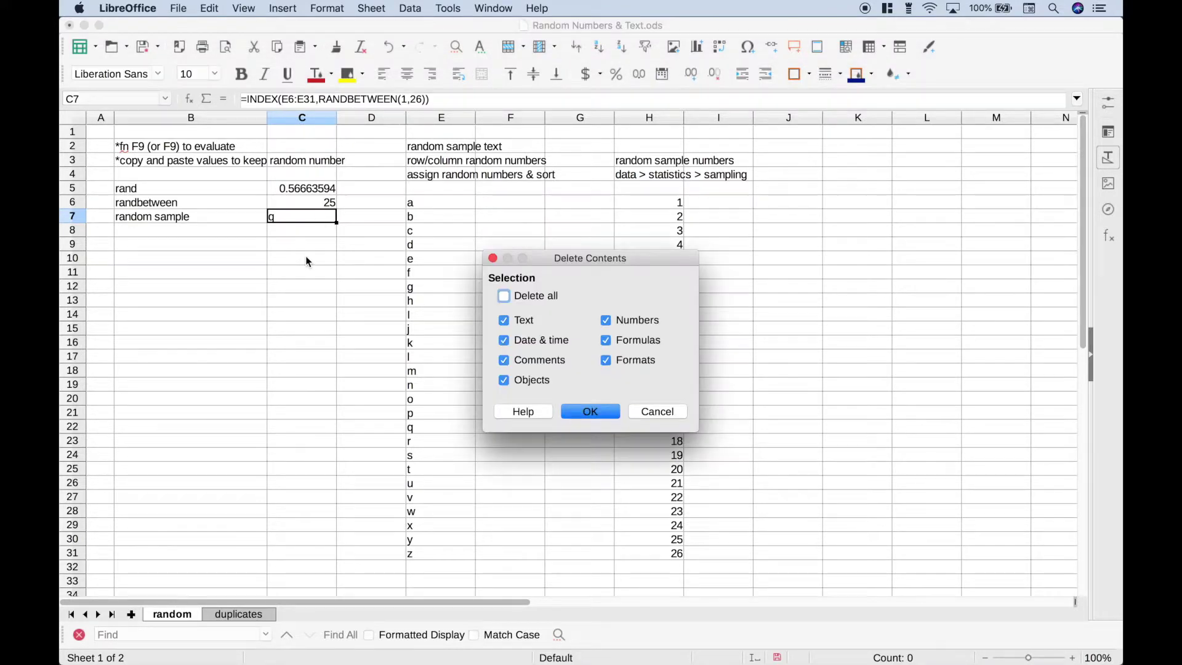
key("Return")
type("=ind")
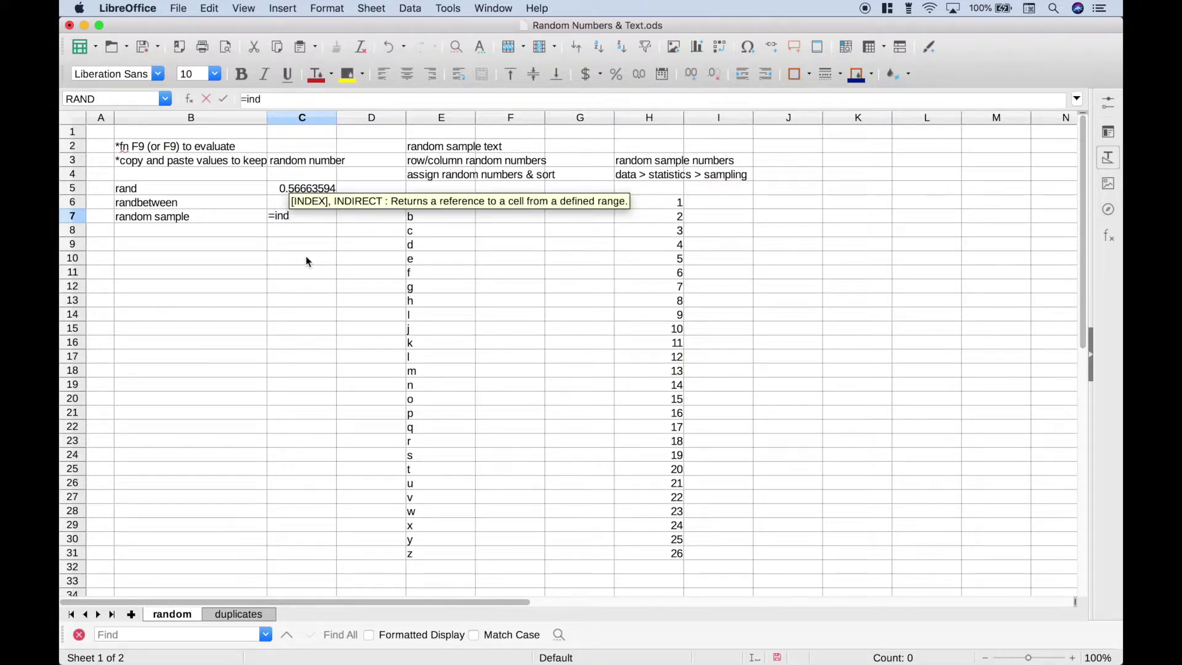
key("Return")
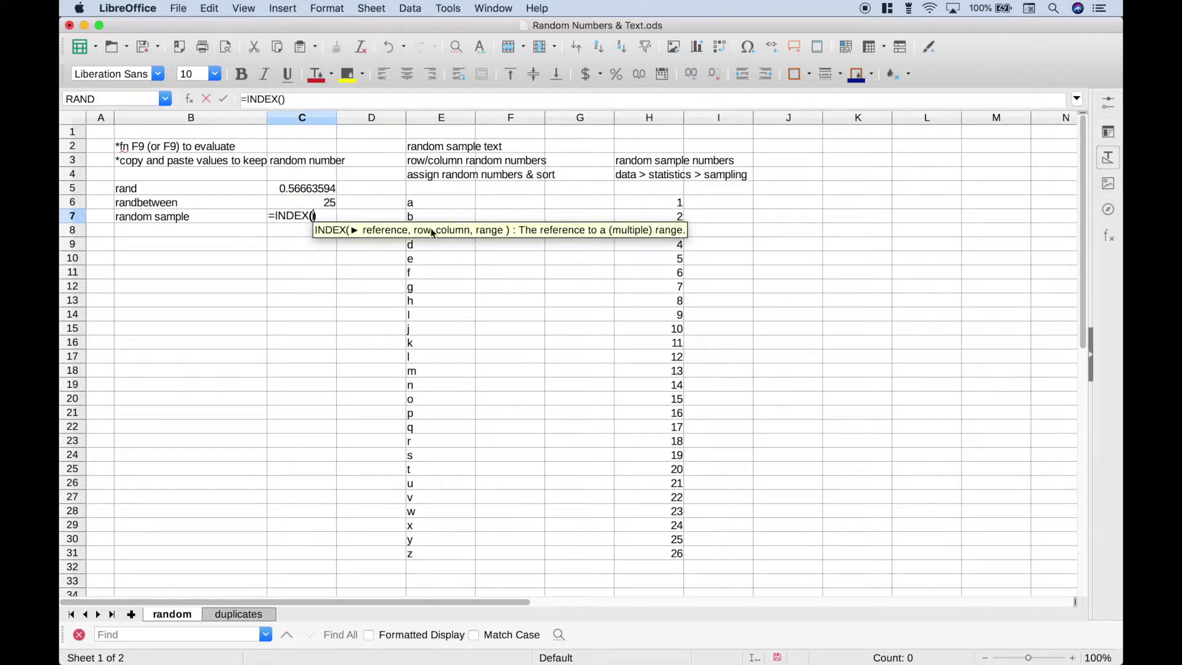
Step: Complete =INDEX(E6:E31,RANDBETWEEN(1,26)) in C7, which returns the letter d
left_click_drag(439, 208, 430, 558)
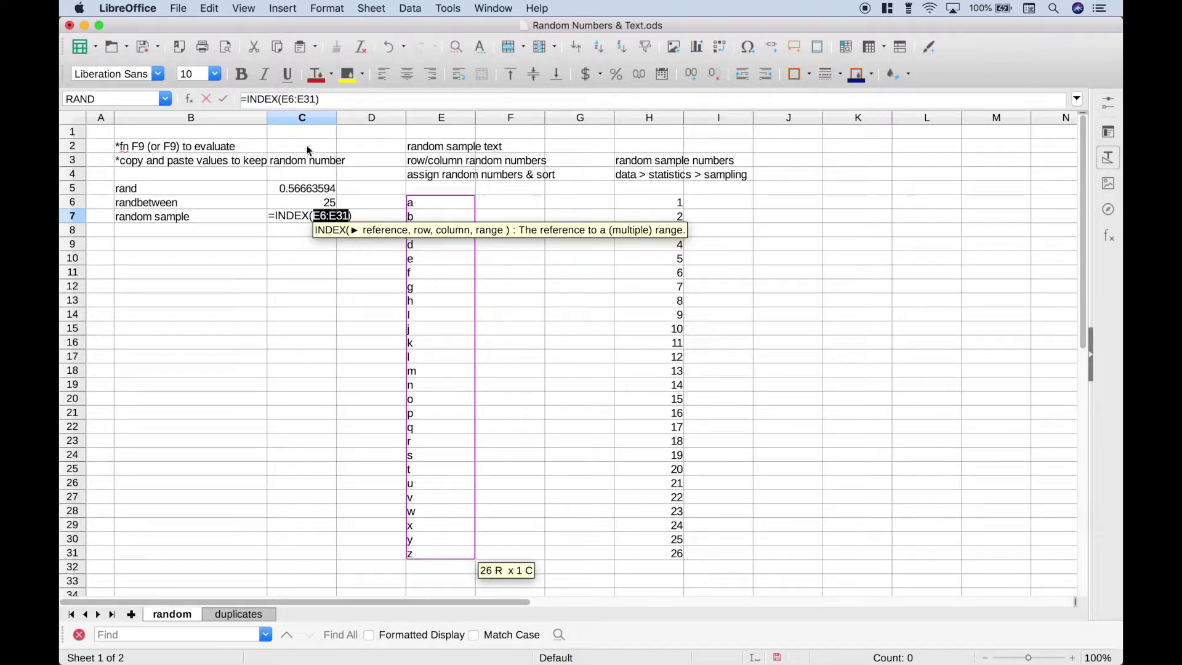
left_click(327, 99)
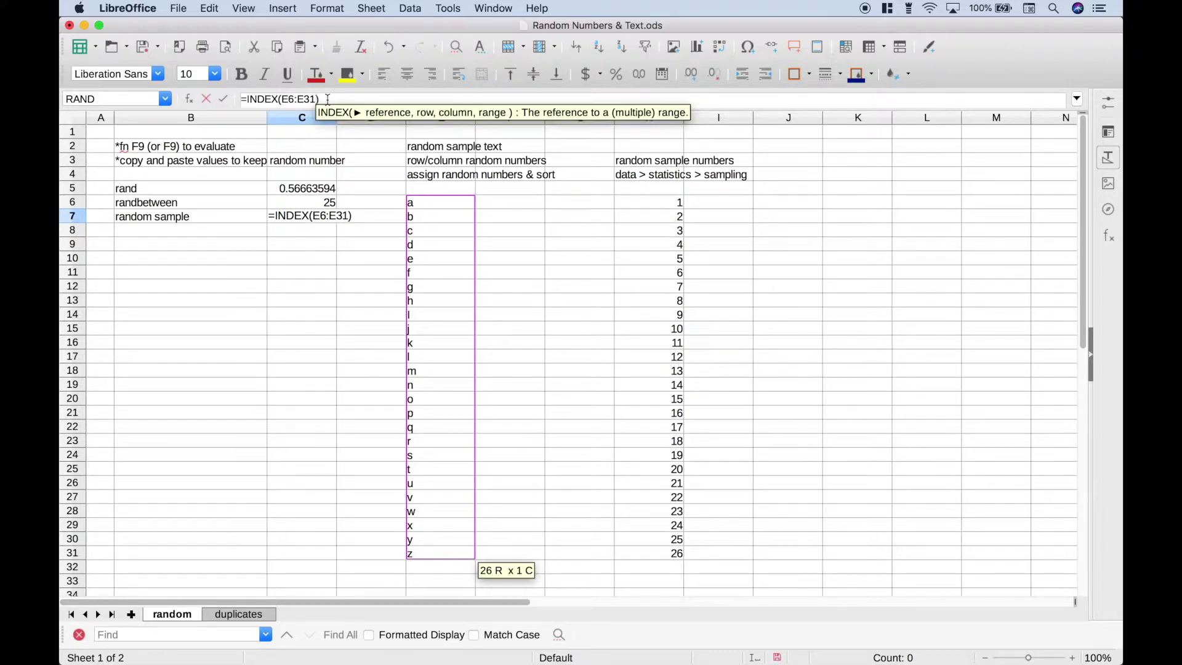
type(",")
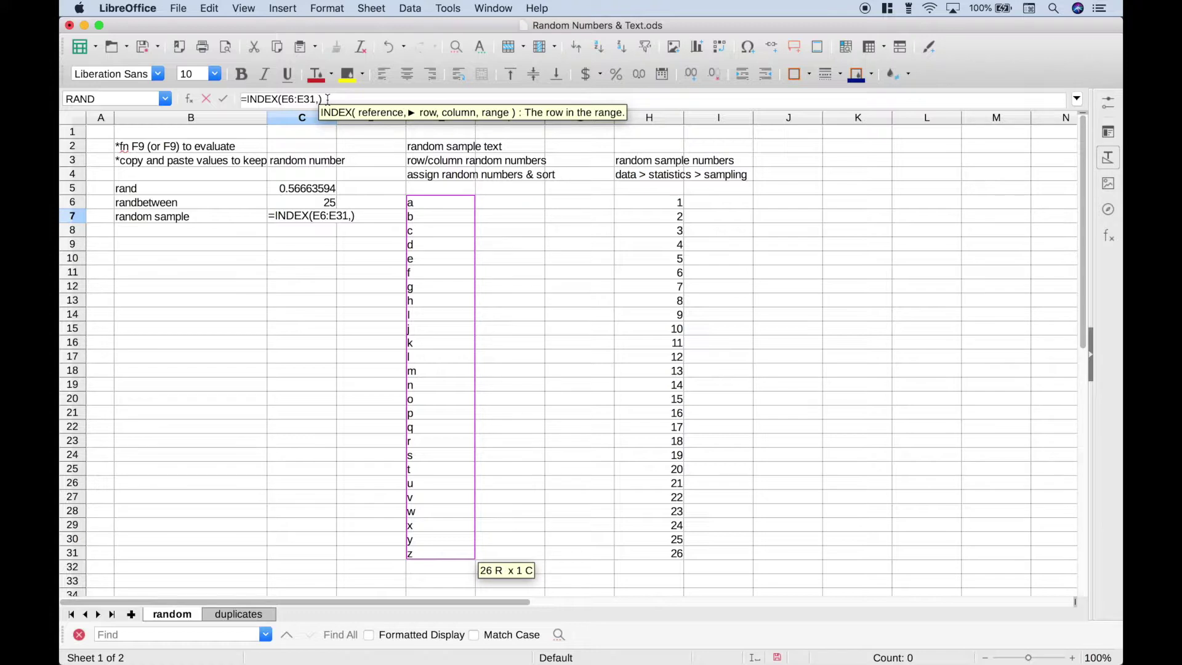
type("randb")
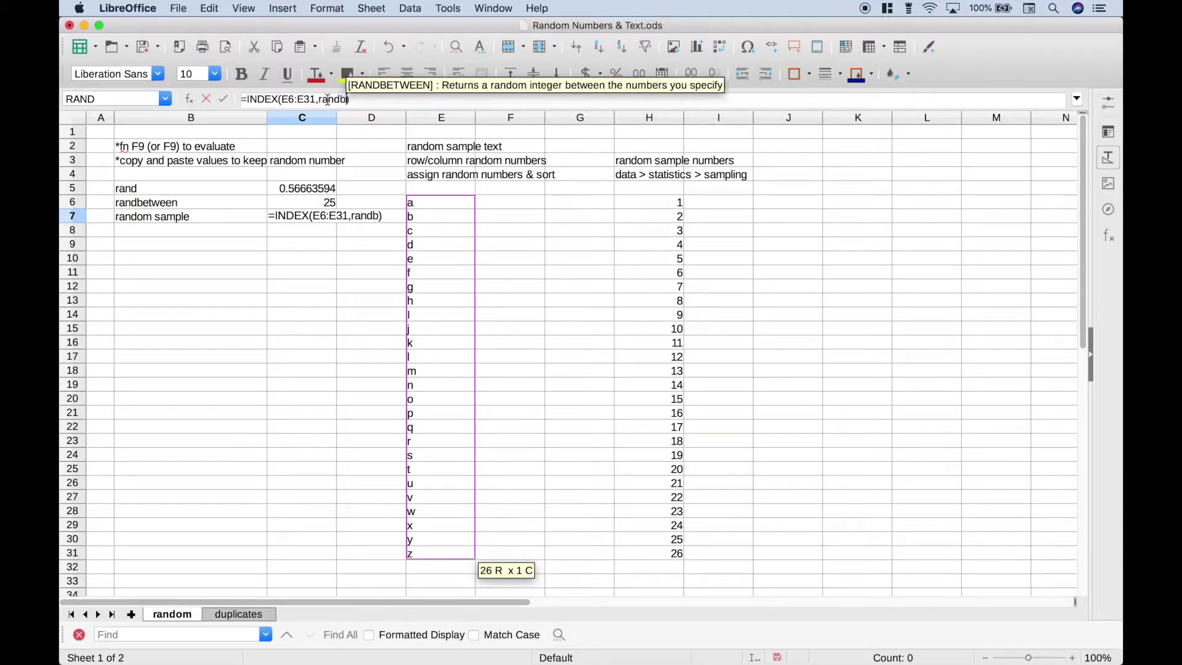
key("Return")
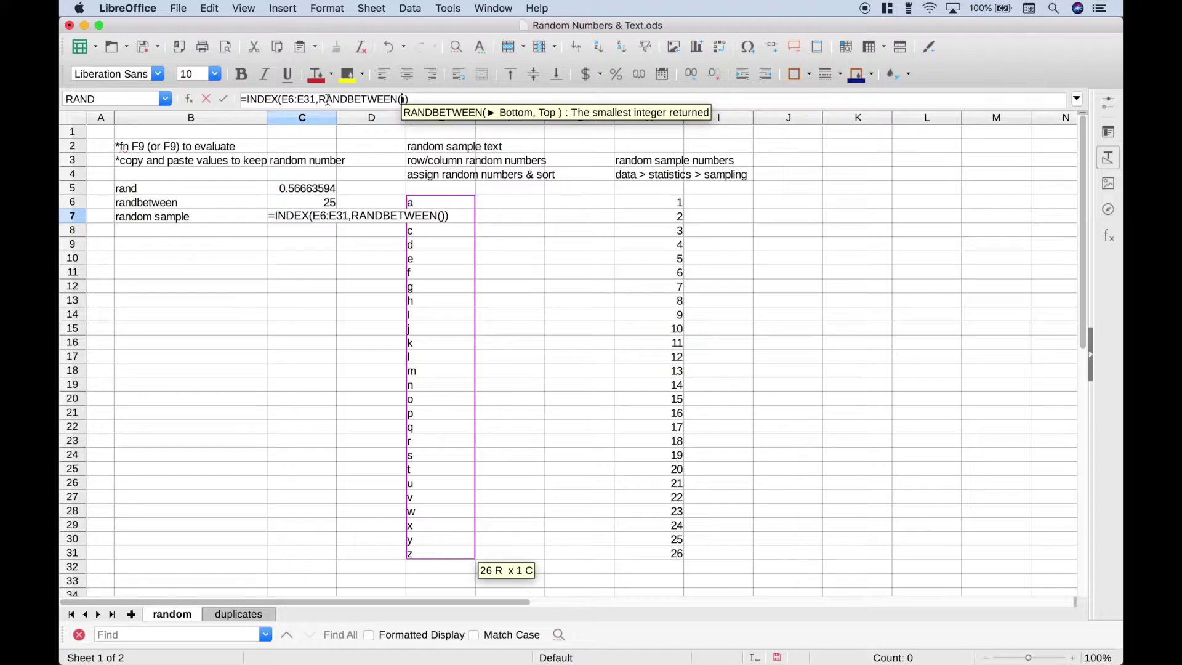
type("1,")
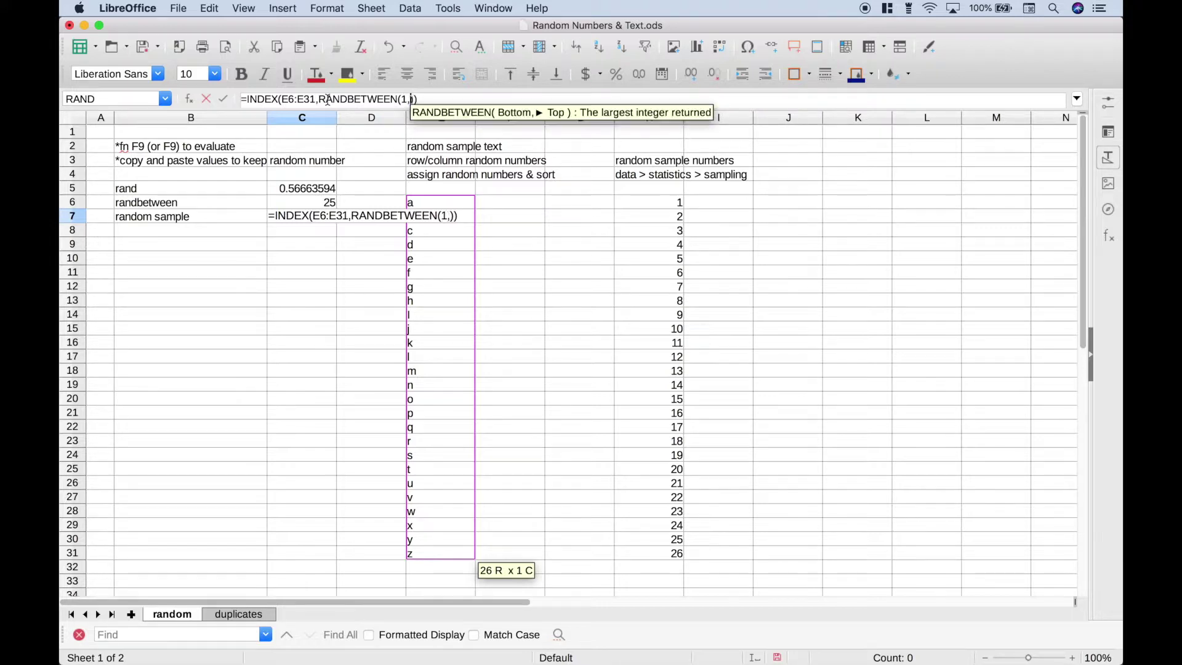
type("26")
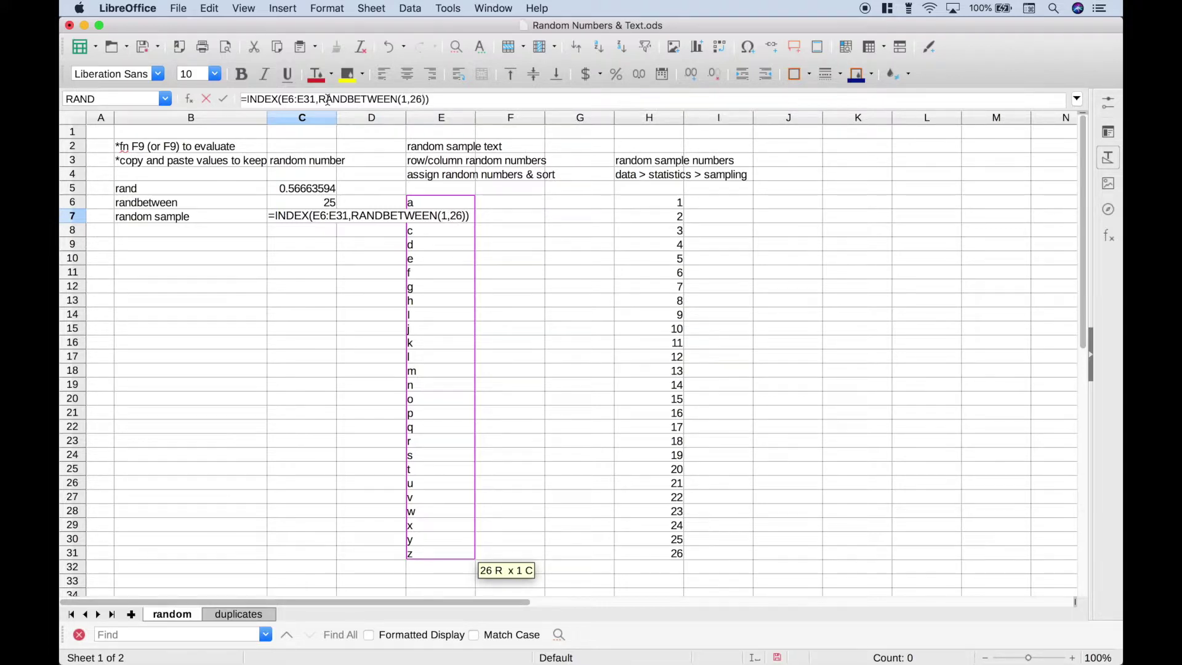
key("Return")
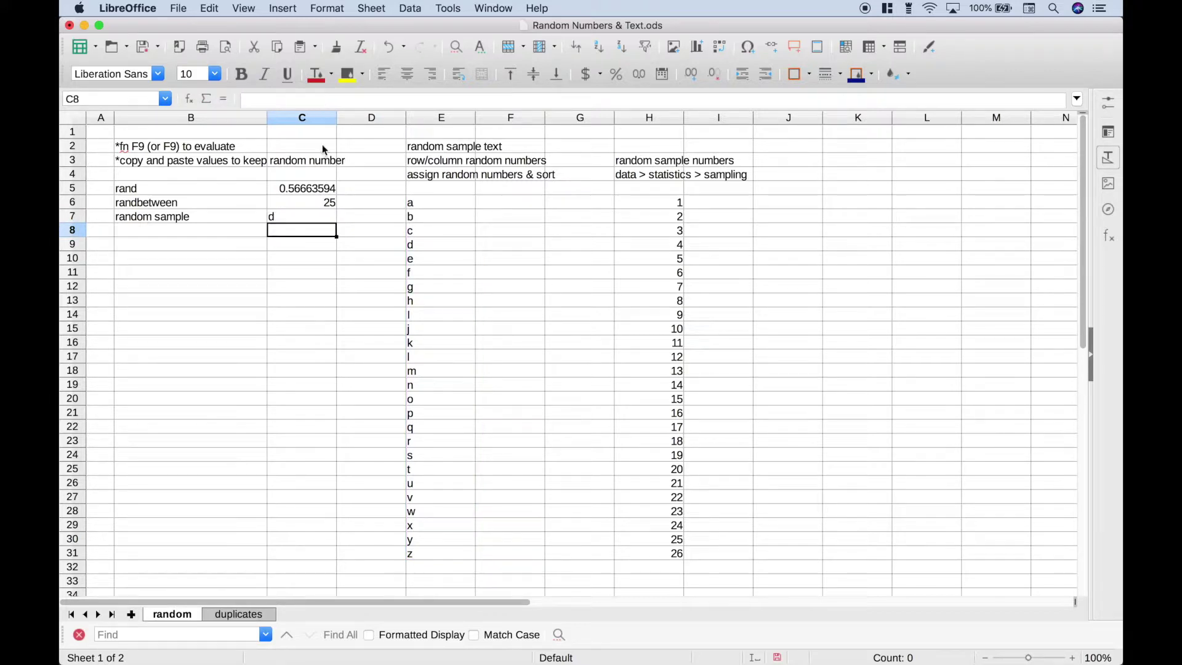
left_click(316, 220)
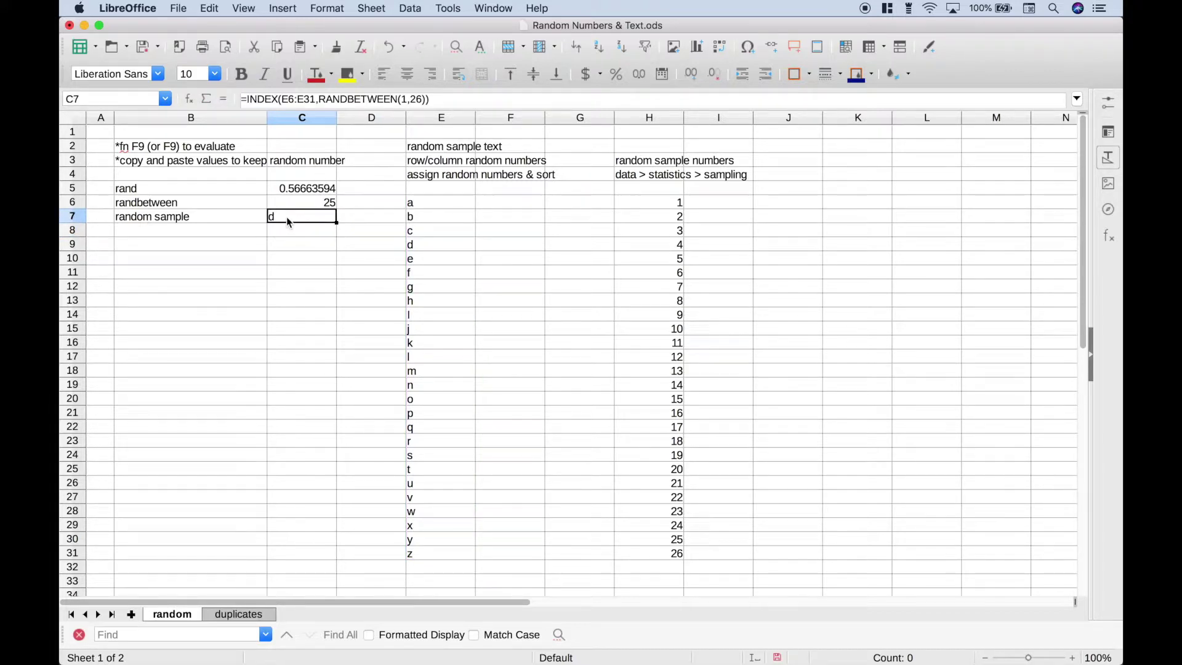
Step: Recalculate with F9 on C7 to draw a new letter, e, then select F6
left_click_drag(433, 204, 429, 556)
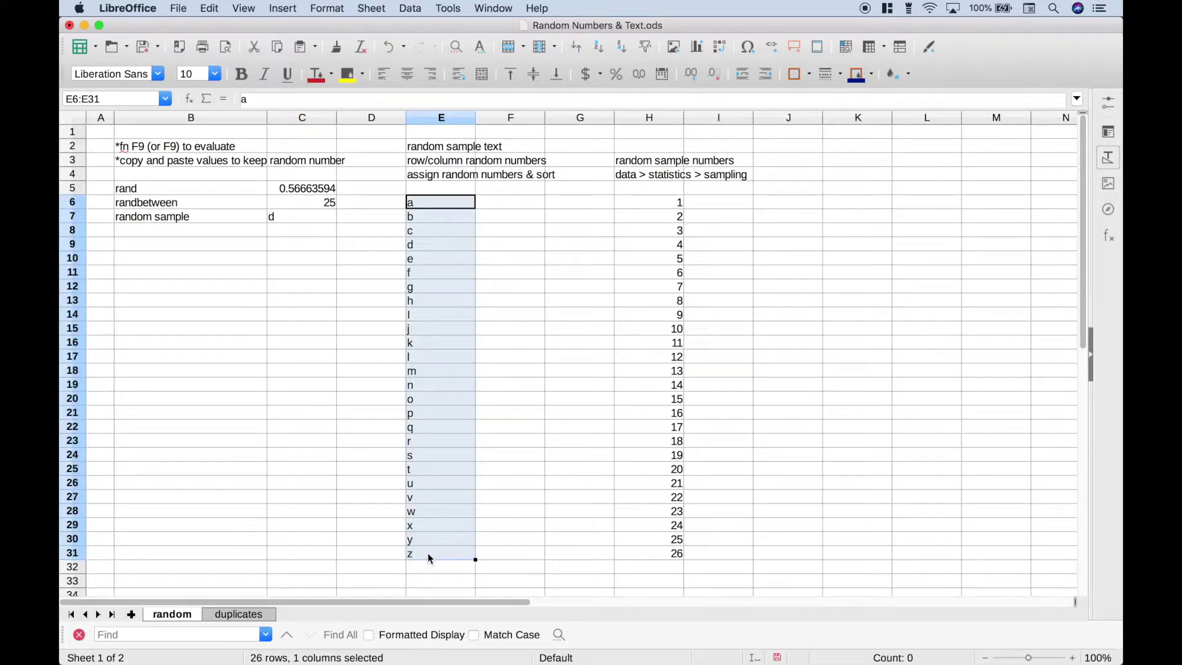
left_click(289, 216)
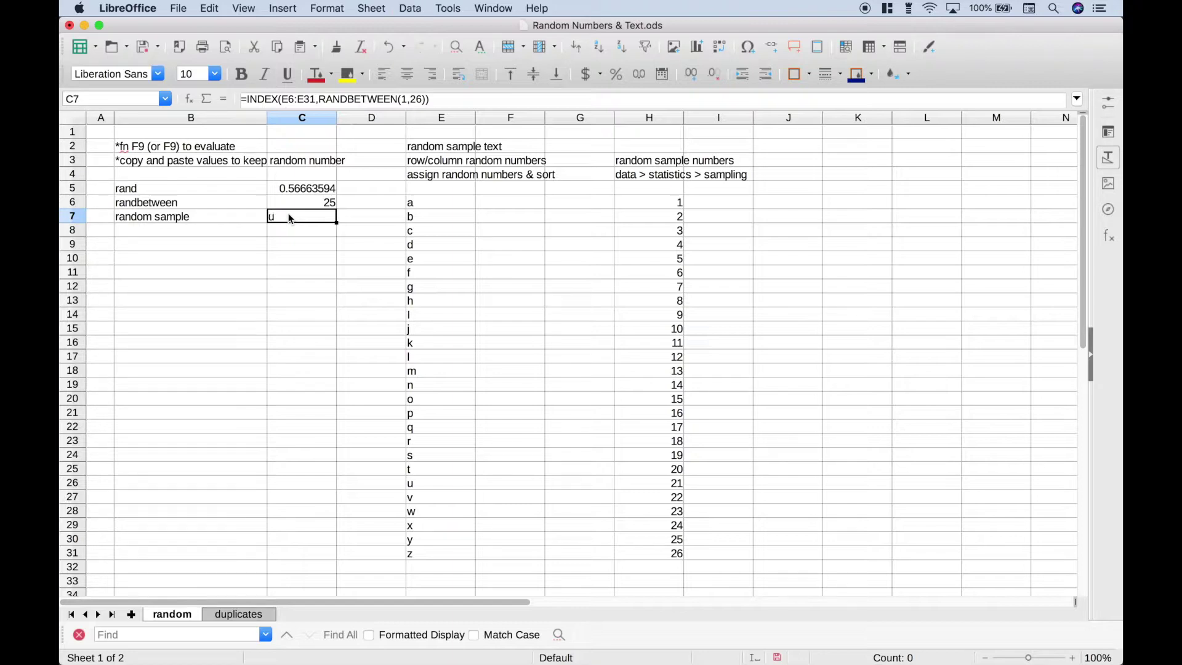
key("F9")
key("F9")
left_click(443, 204)
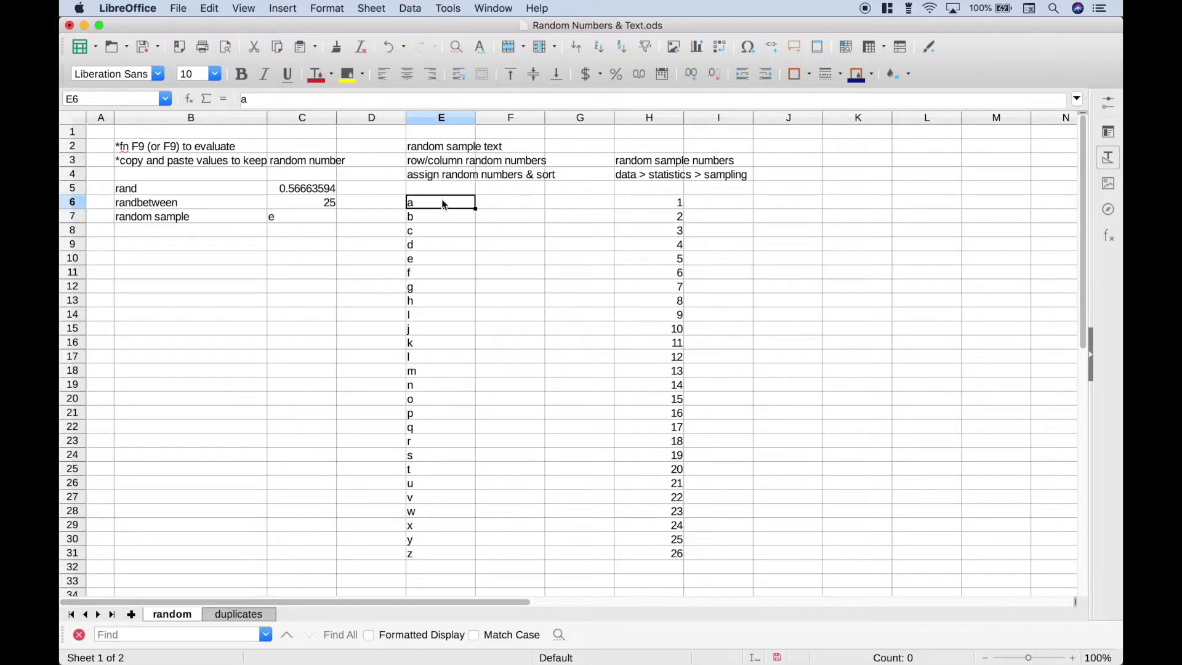
left_click_drag(443, 204, 440, 558)
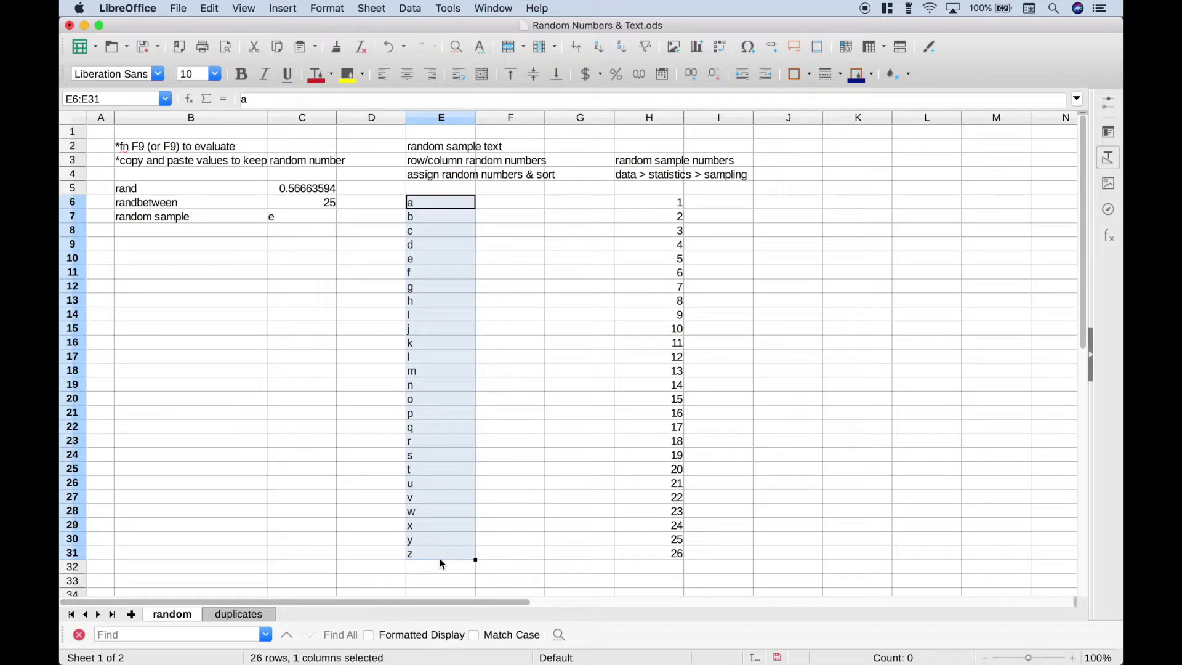
left_click(497, 207)
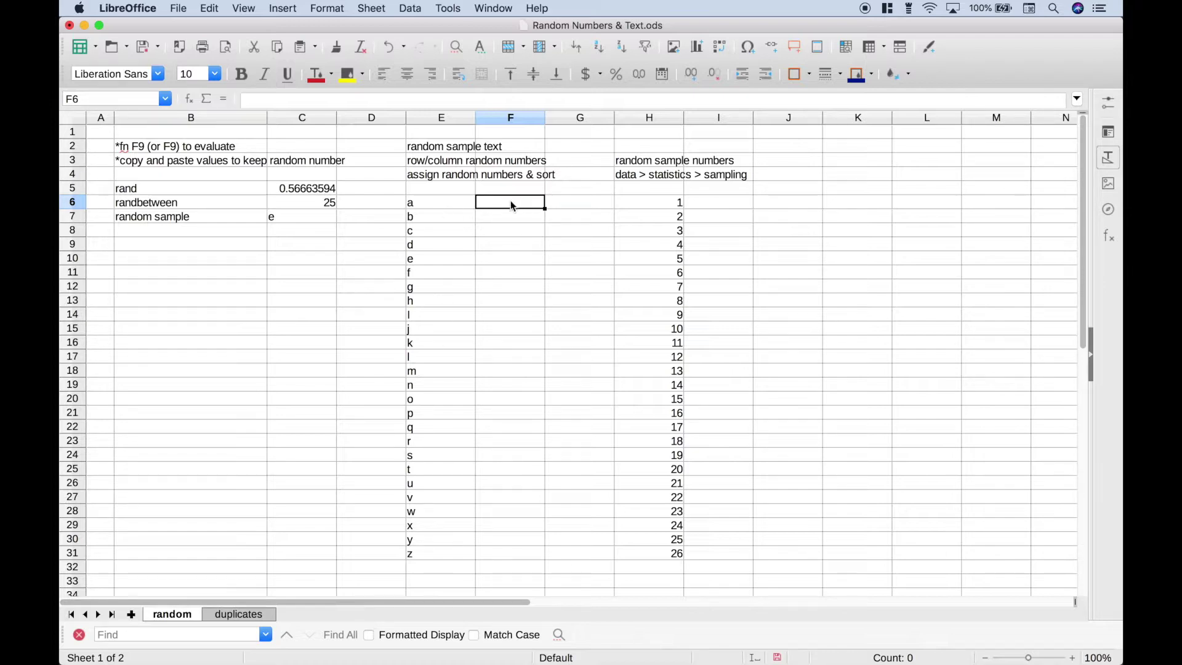
Step: Fill F6:F31 via Row > Random Number with the default Uniform 0–1 distribution
left_click_drag(511, 200, 516, 560)
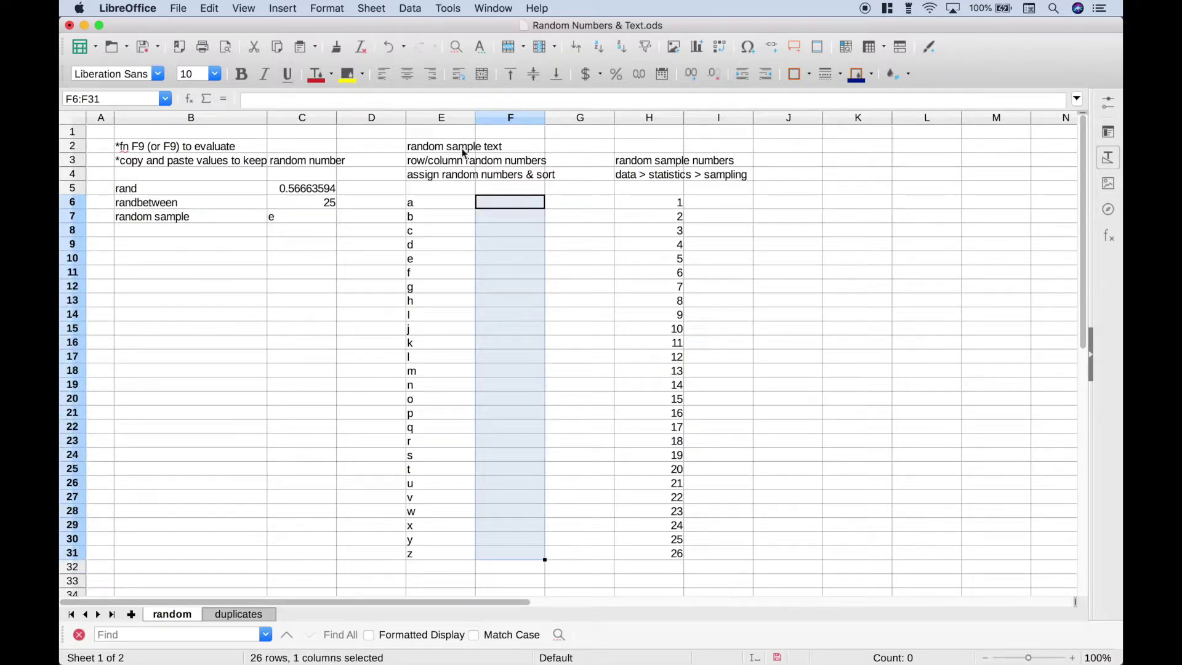
left_click(523, 51)
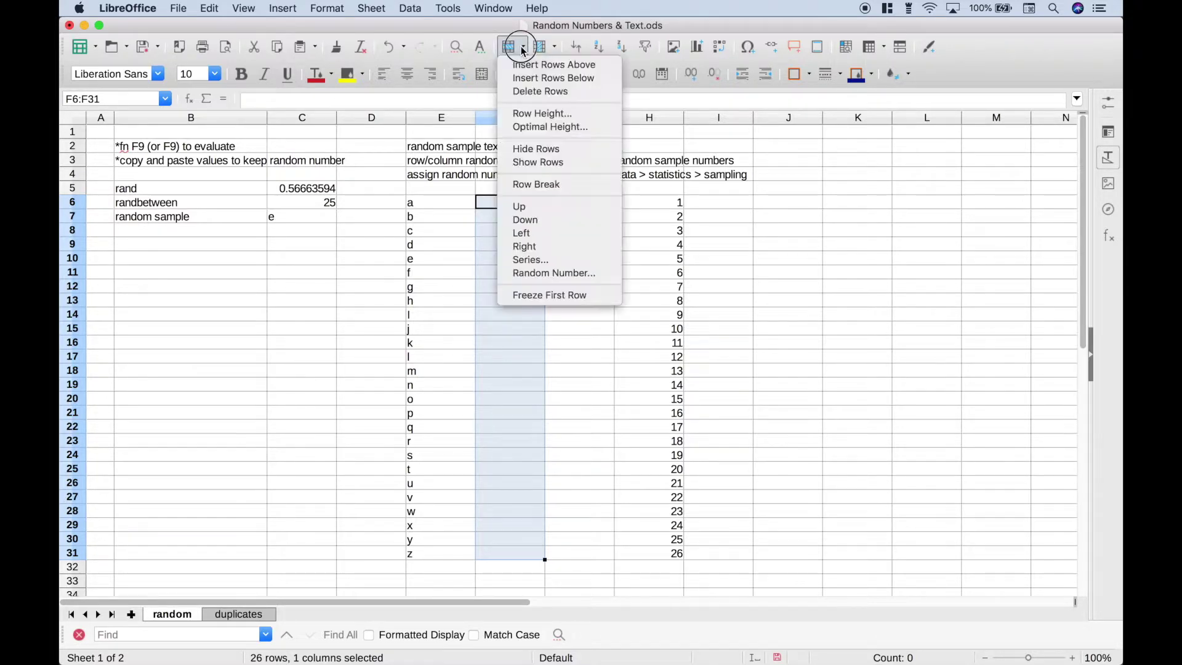
left_click(543, 277)
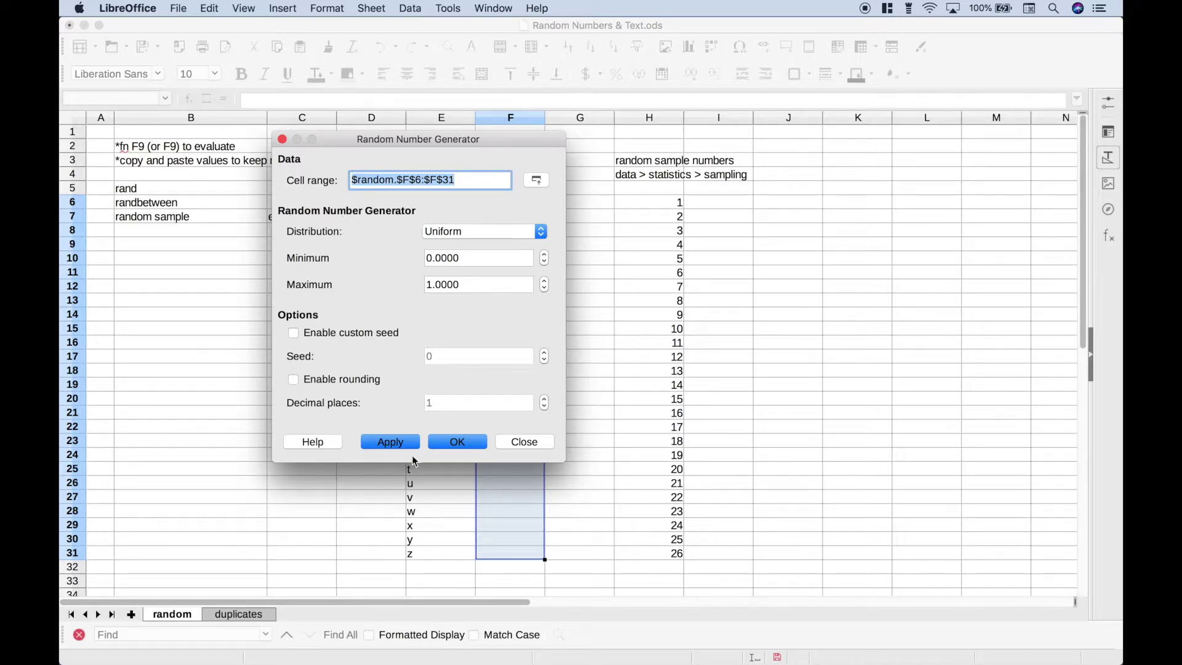
left_click(459, 441)
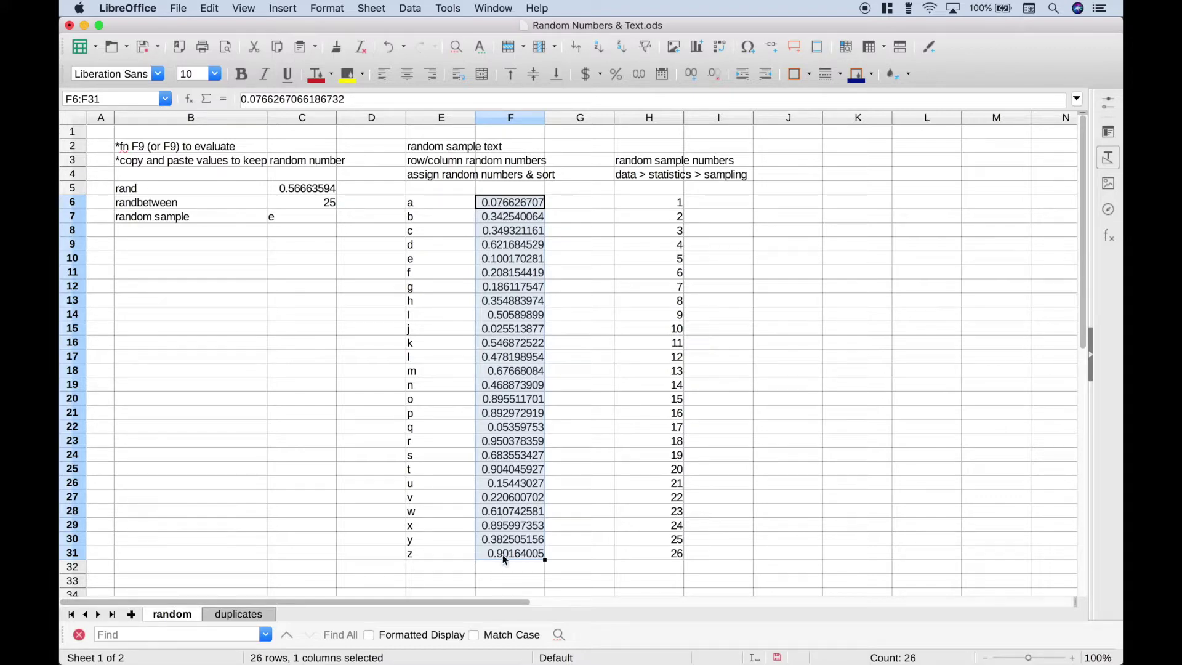
left_click(448, 206)
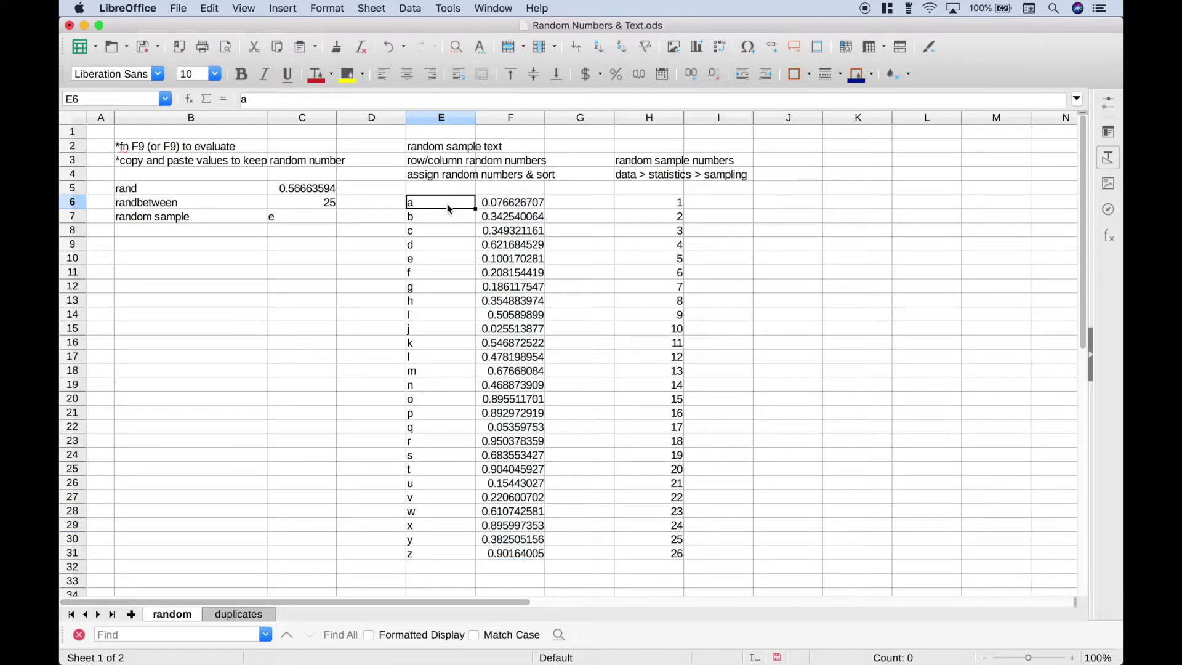
Step: On the duplicates sheet, add a Conditional Formatting condition on A2 set to 'duplicate'
left_click(234, 615)
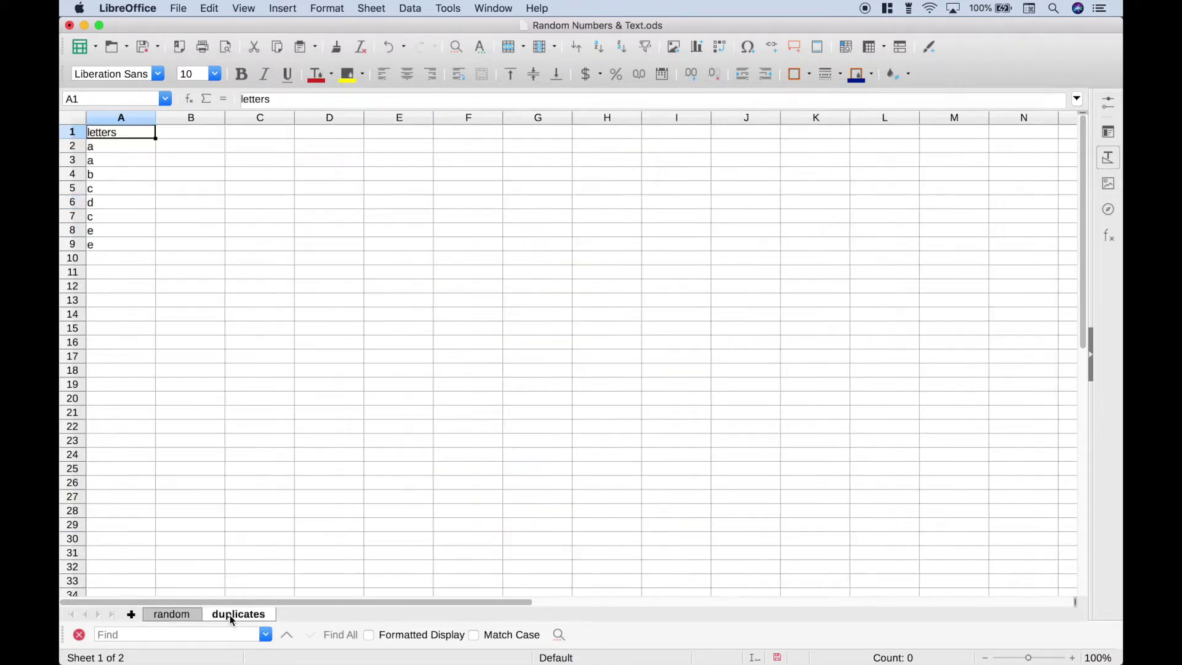
left_click(138, 147)
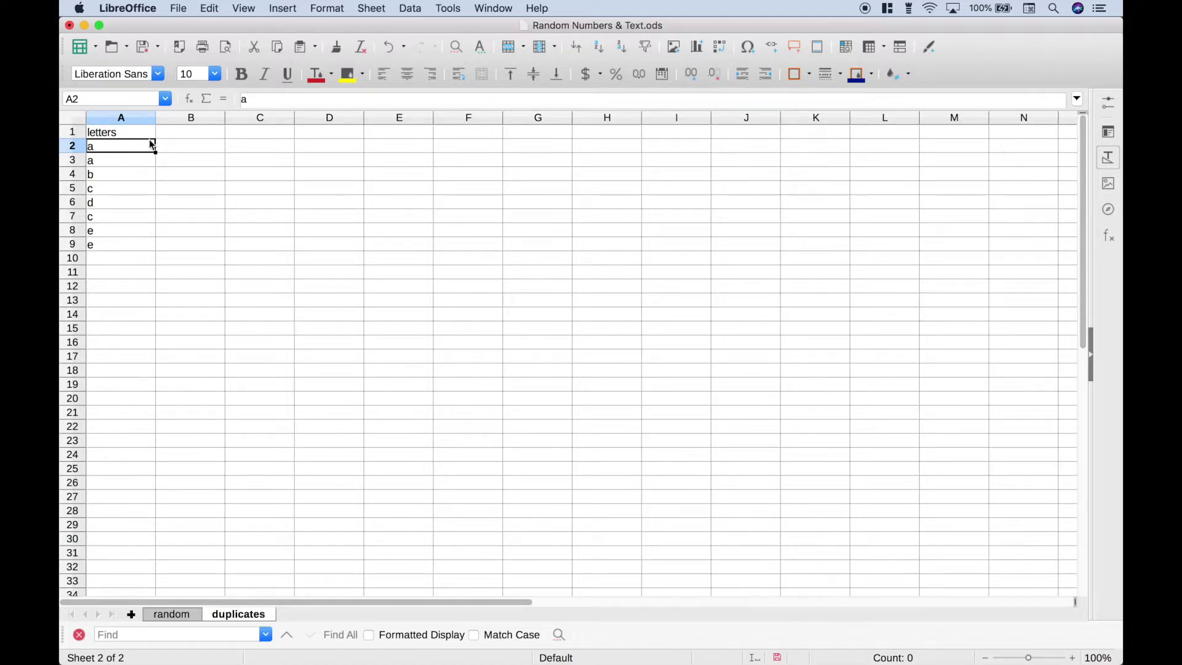
left_click(330, 10)
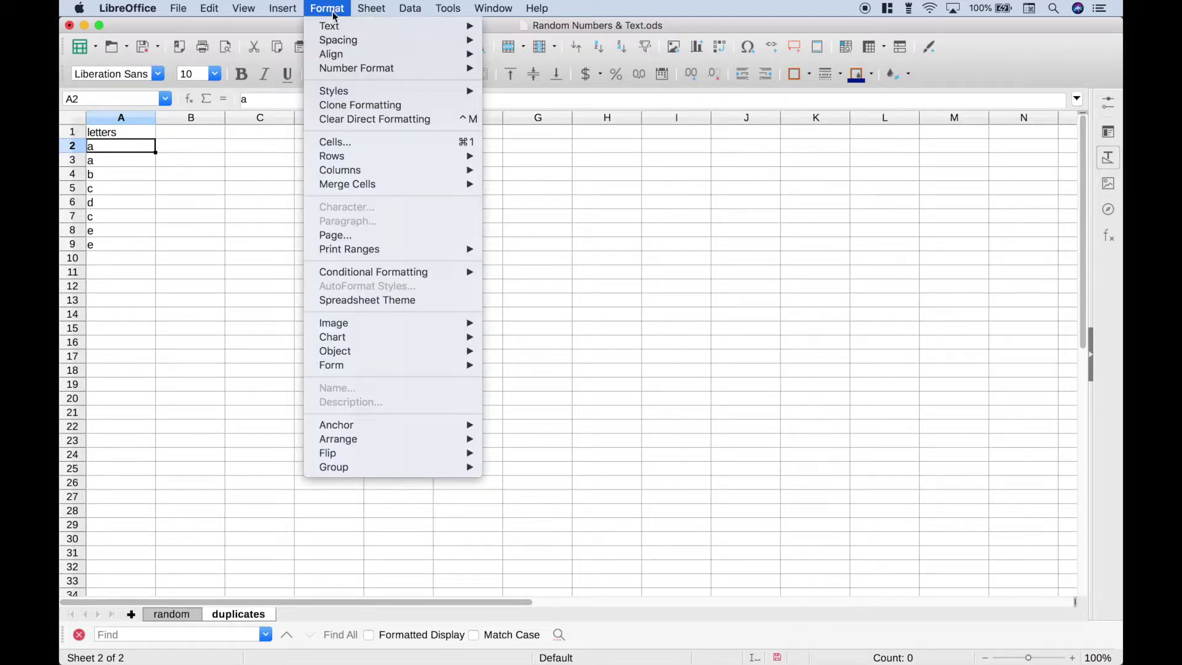
mouse_move(378, 271)
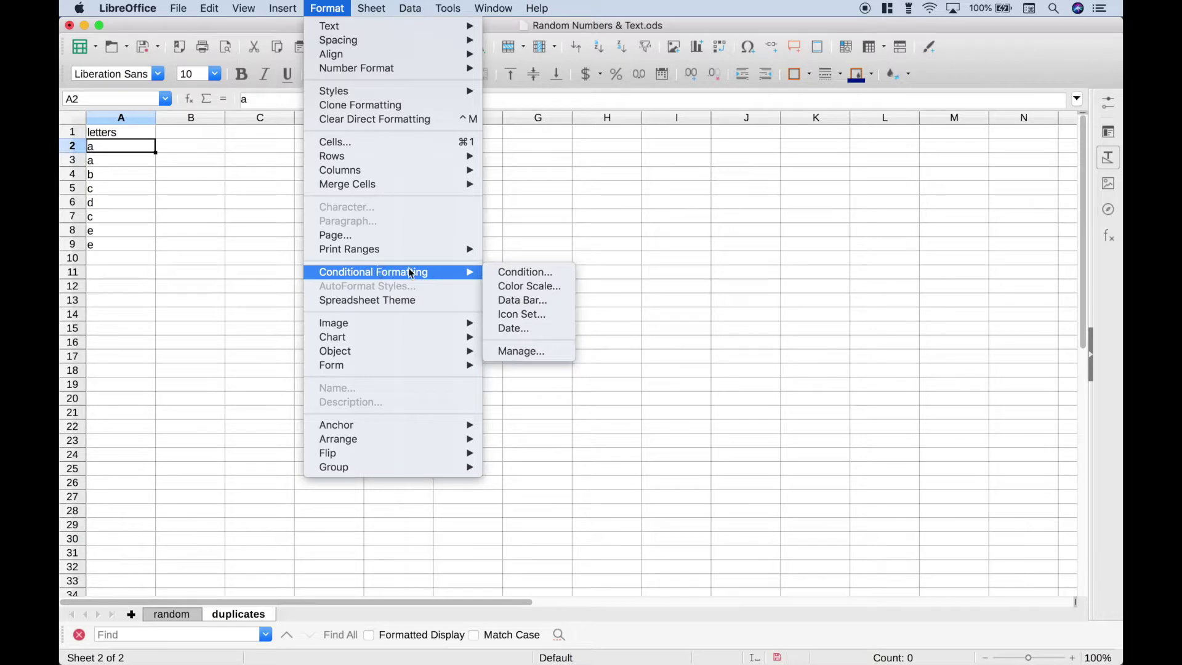
left_click(521, 275)
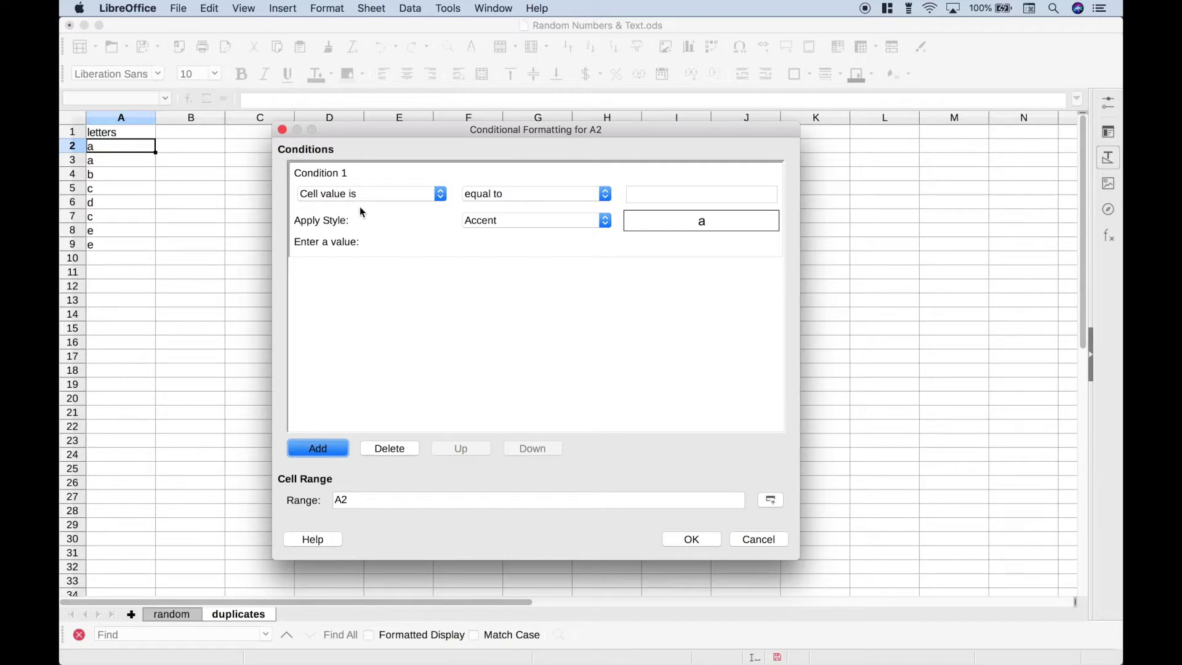
left_click(607, 194)
left_click(502, 310)
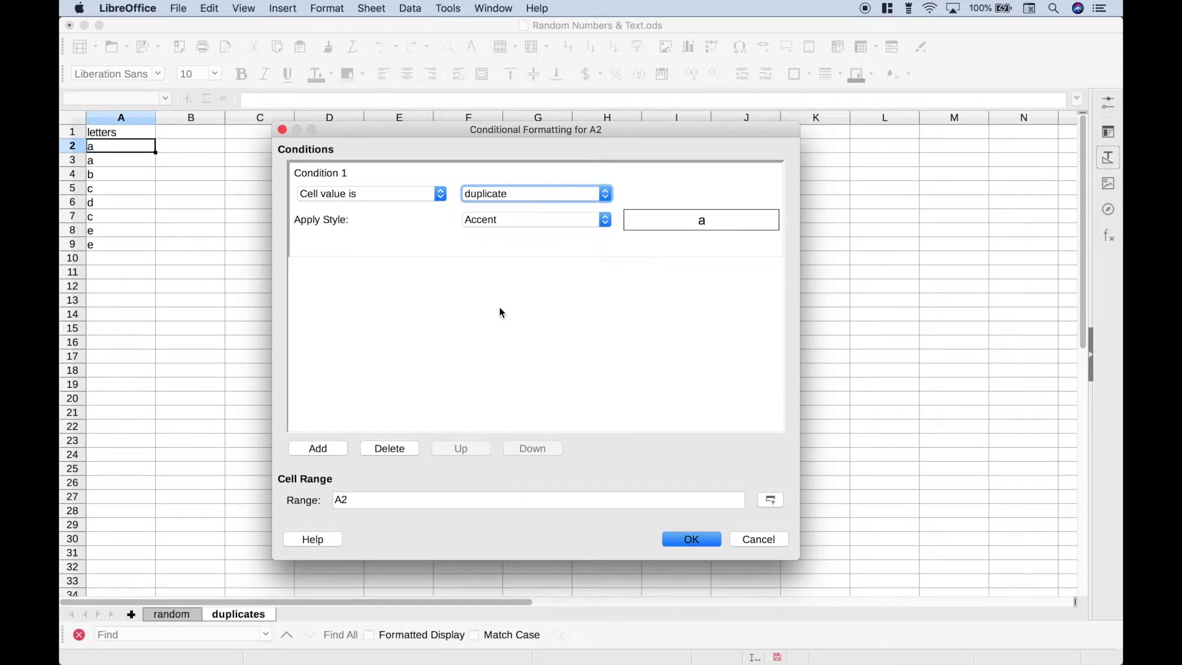
left_click(606, 222)
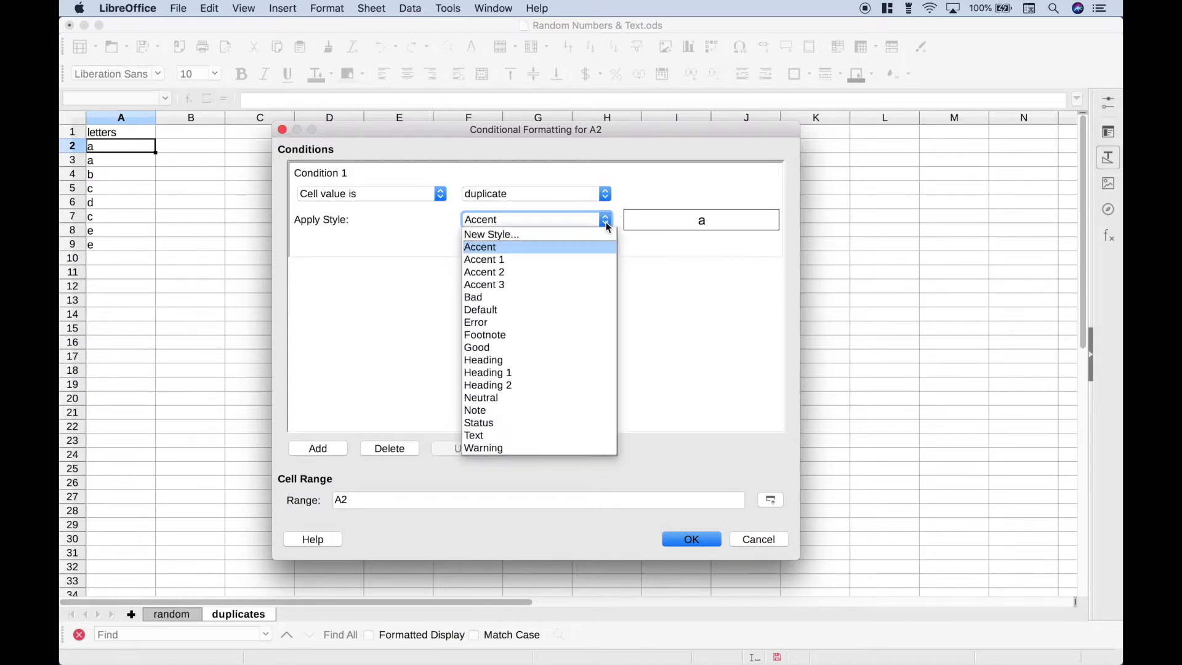
Step: Create a new style with an orange background for the duplicate condition
left_click(521, 235)
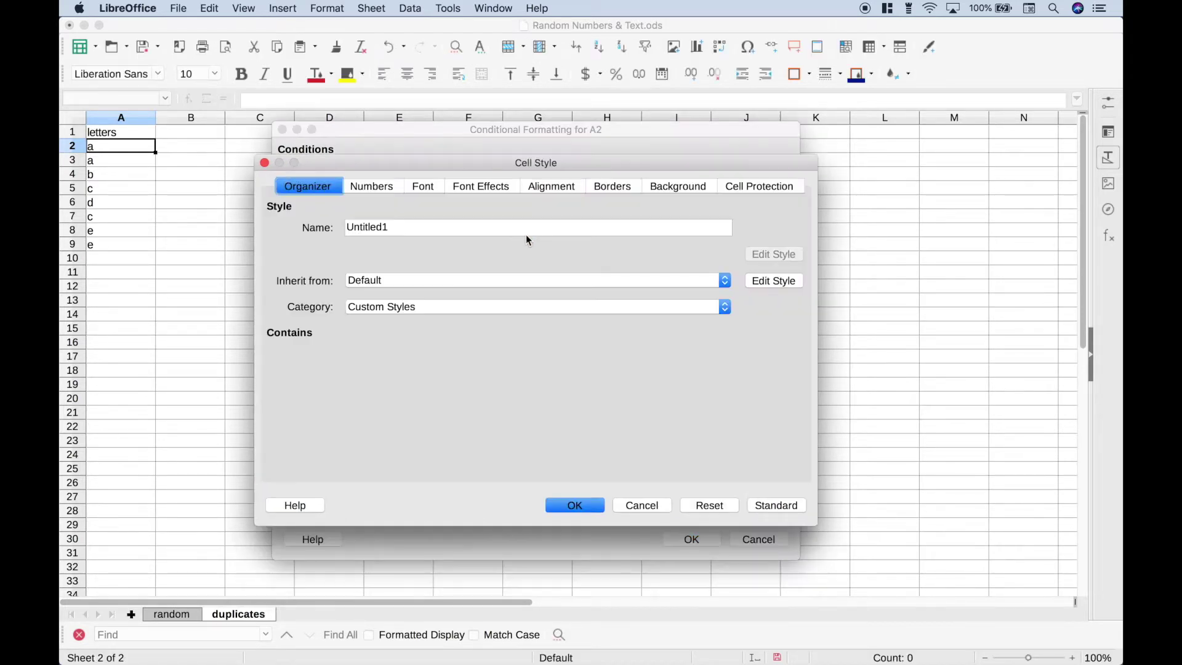
left_click(671, 189)
left_click(338, 250)
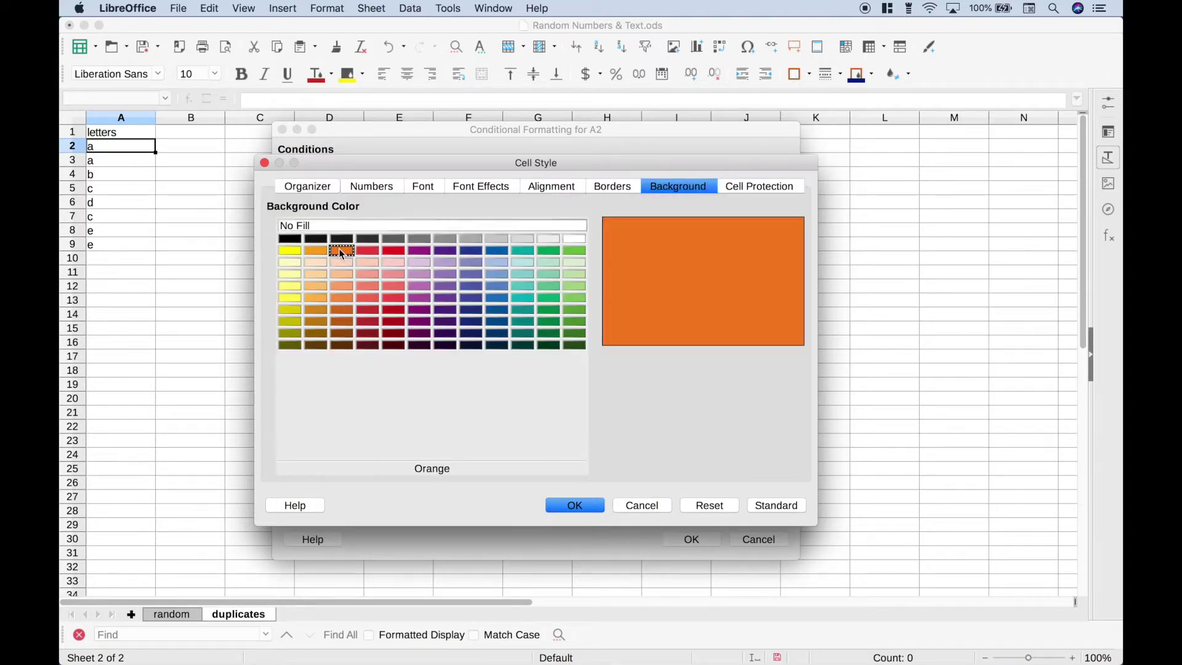
left_click(563, 505)
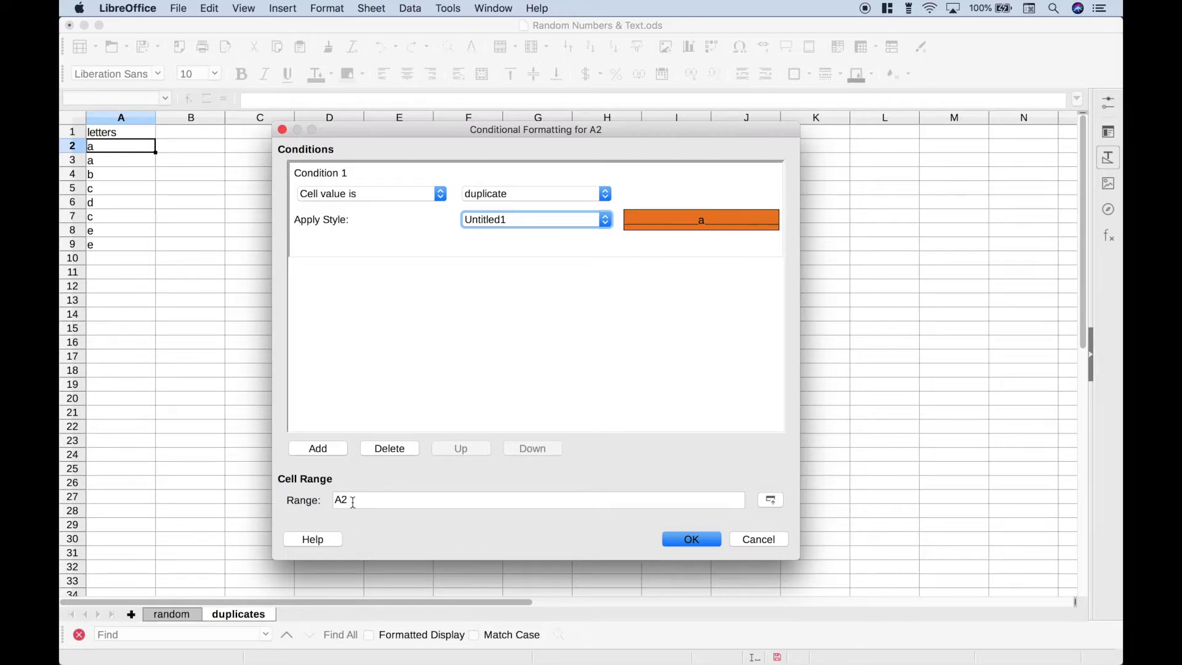
Step: Set the rule's range to A2:A9 and apply it, highlighting repeated a, c and e
left_click(353, 501)
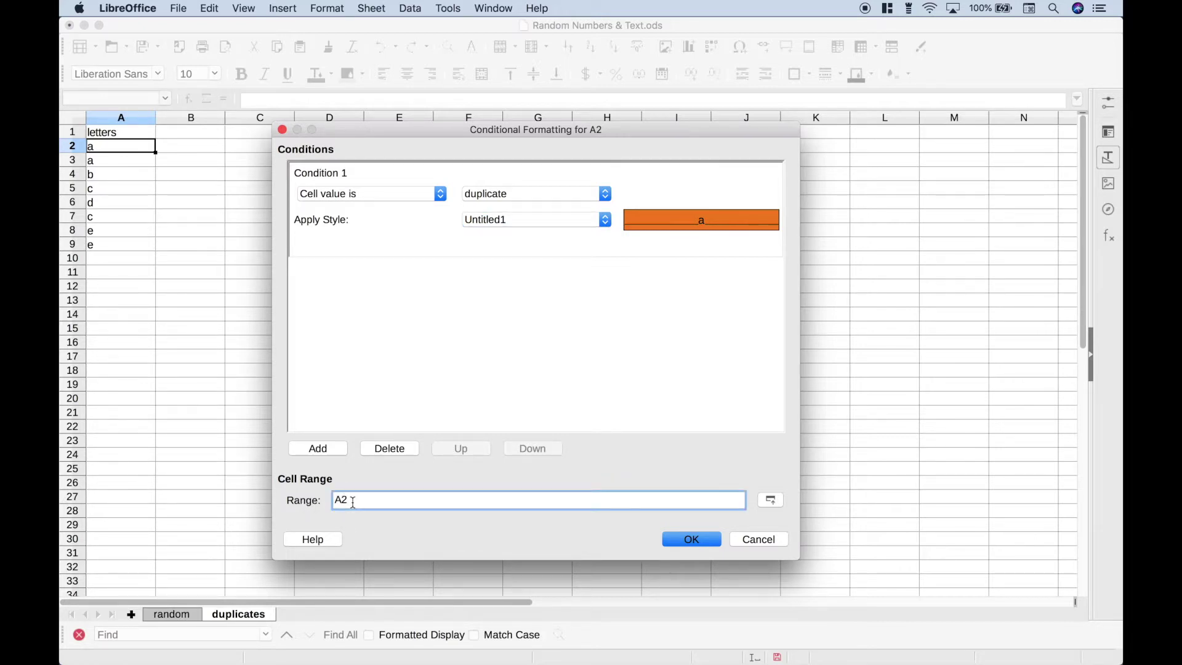
left_click_drag(134, 154, 134, 246)
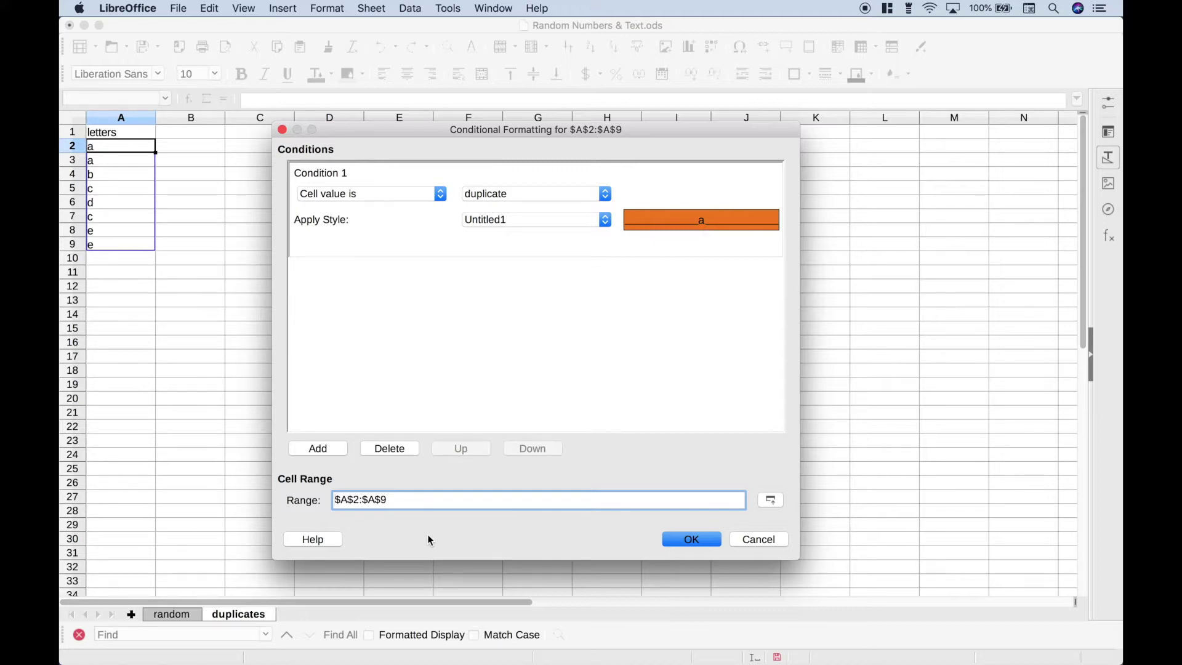
left_click(683, 539)
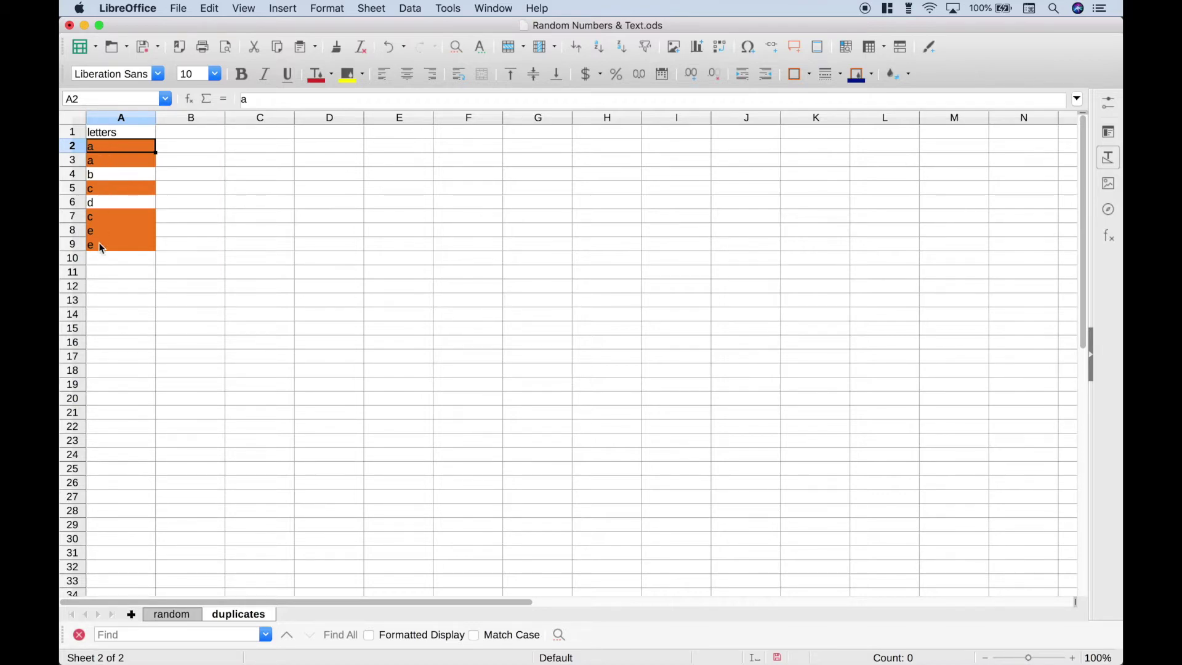
Step: Apply an Advanced Filter with criteria A1:A9 and No duplications, then return to the random sheet
left_click(154, 136)
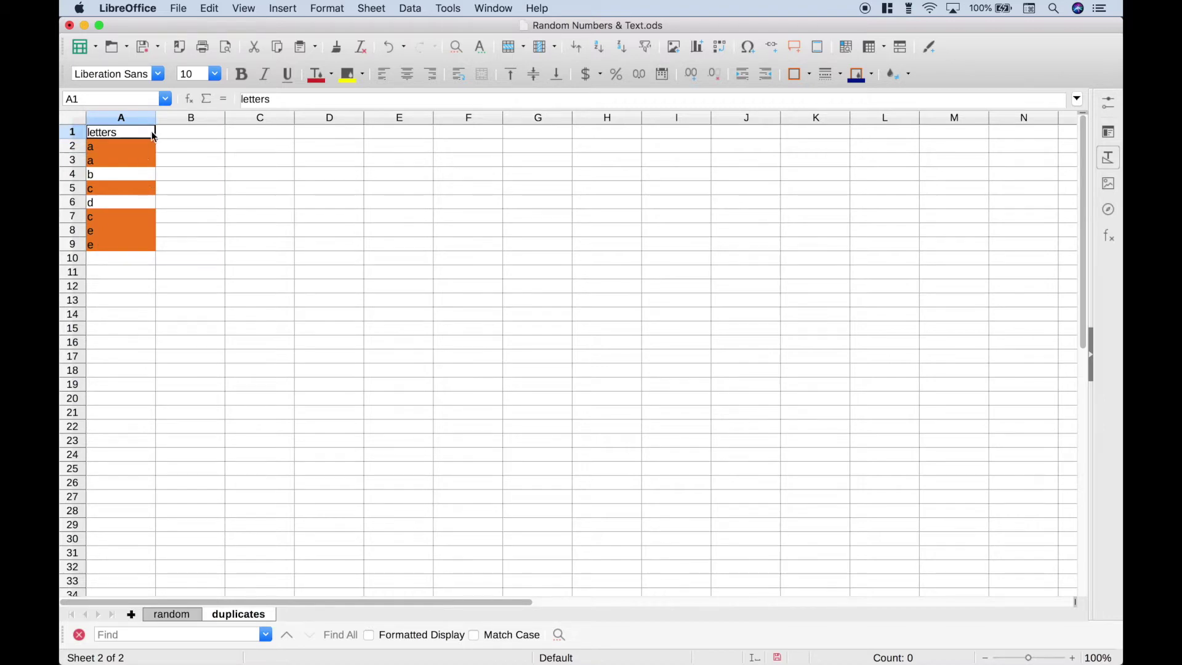
left_click(410, 8)
mouse_move(436, 94)
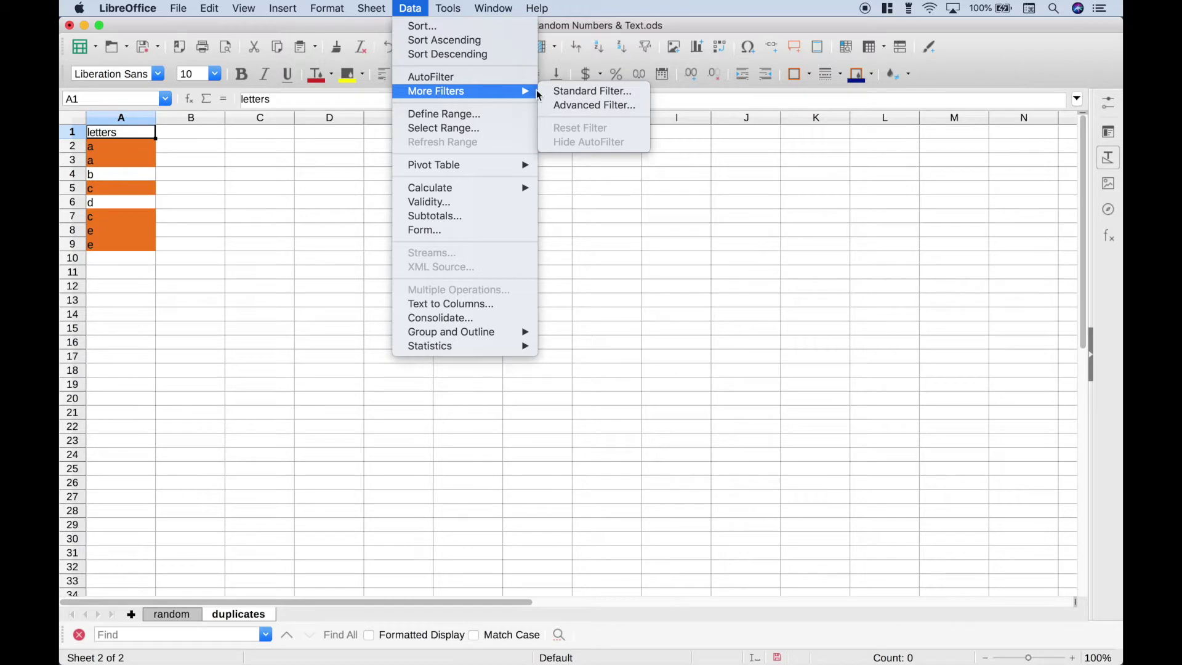
left_click(589, 106)
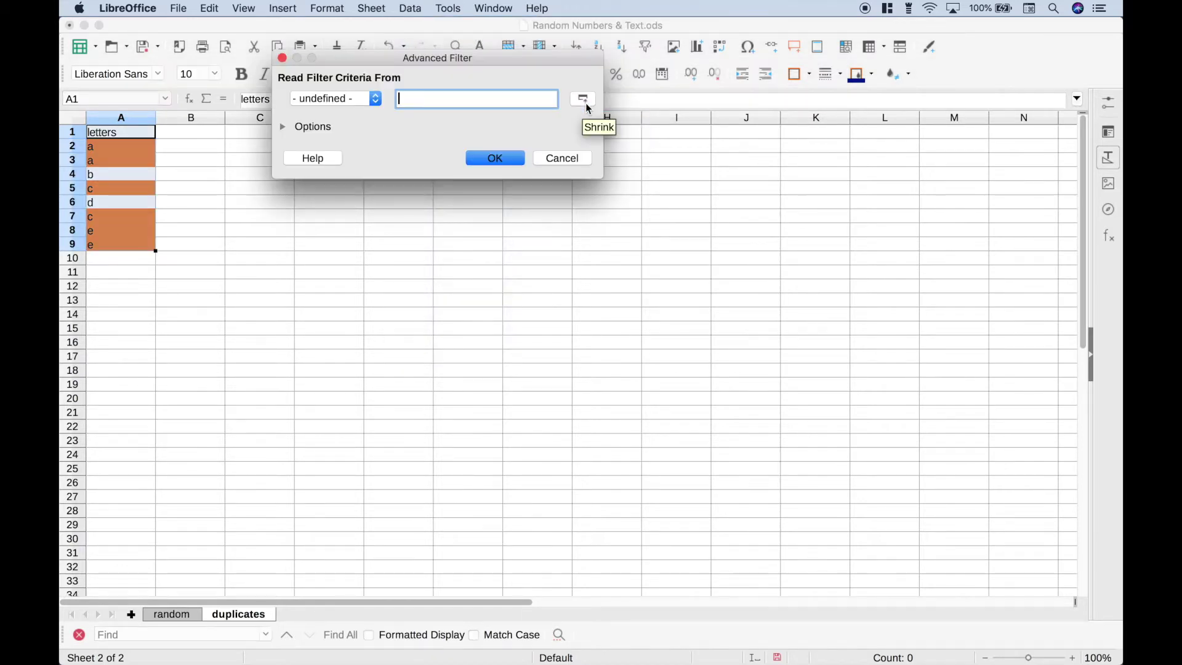
left_click_drag(122, 131, 136, 246)
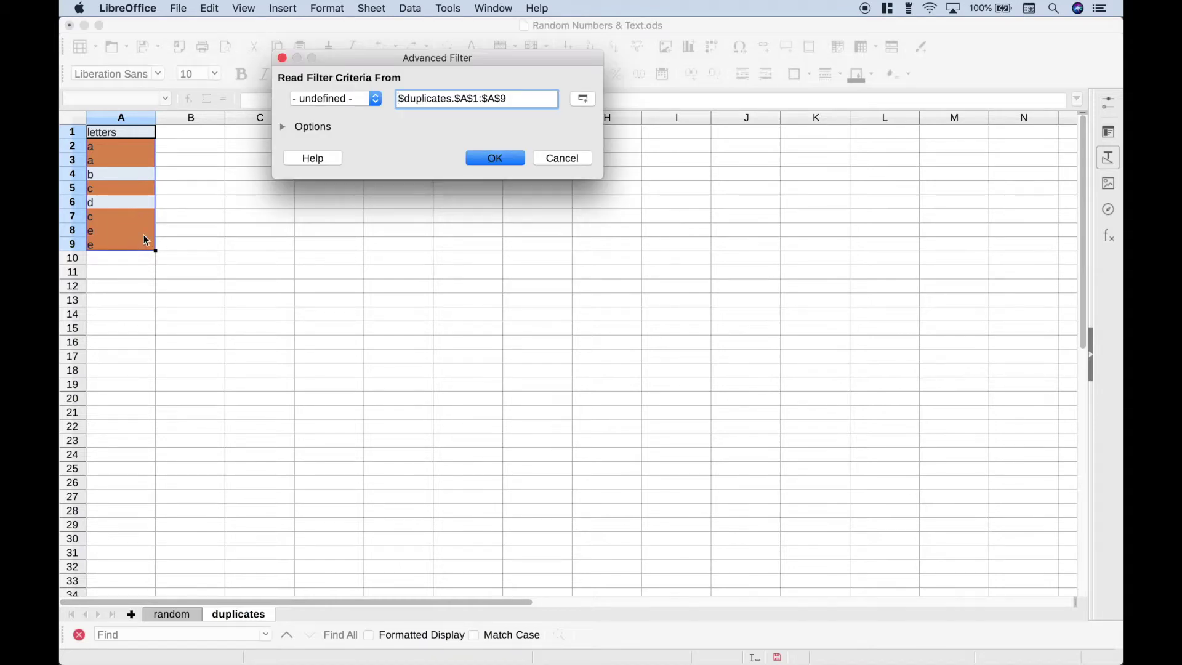
left_click(283, 128)
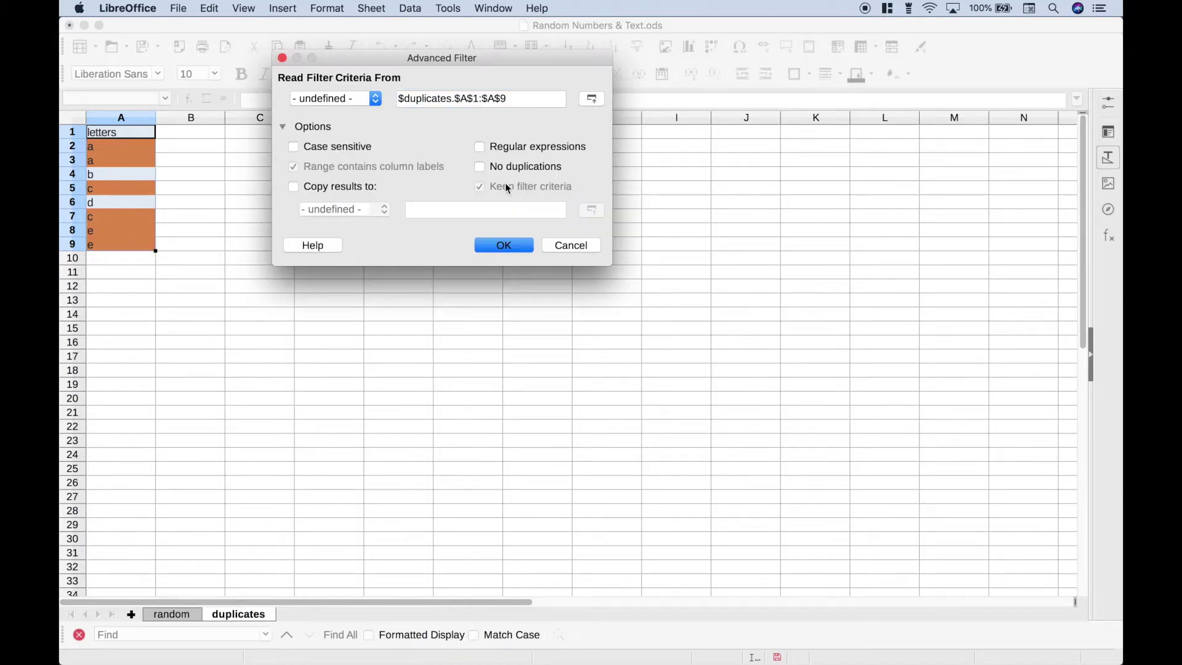
left_click(481, 175)
left_click(491, 246)
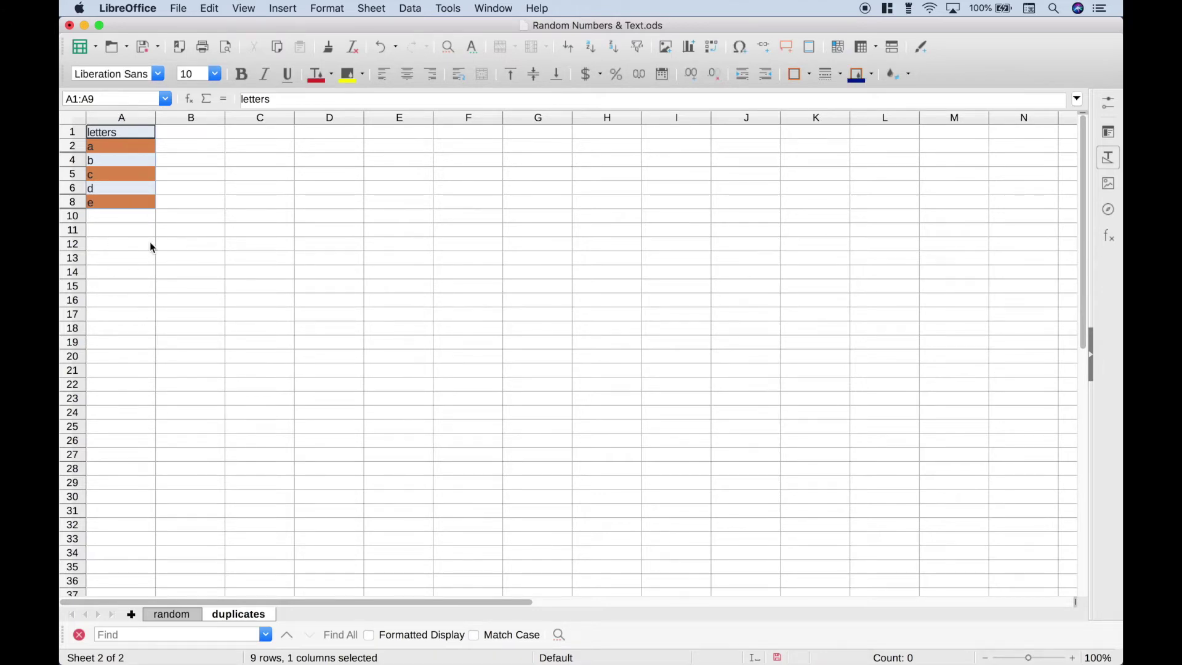
left_click(172, 614)
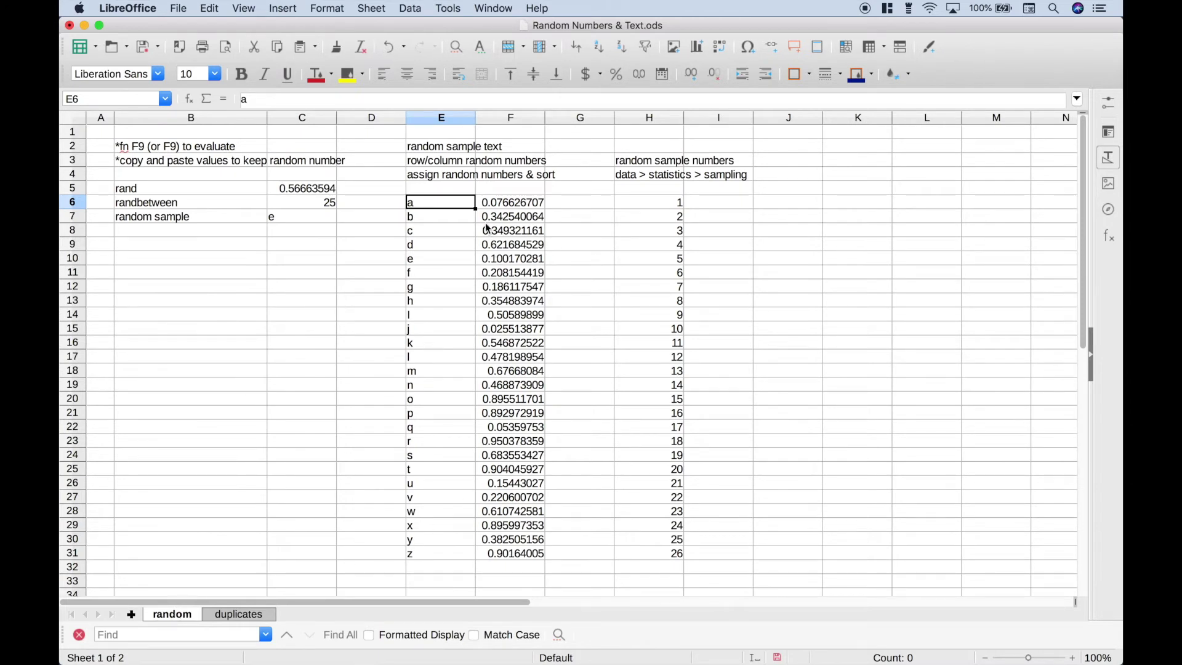
Step: Sort E6:F31 ascending by the column F random numbers, then select the first five shuffled letters
left_click(497, 207)
left_click_drag(497, 207, 527, 554)
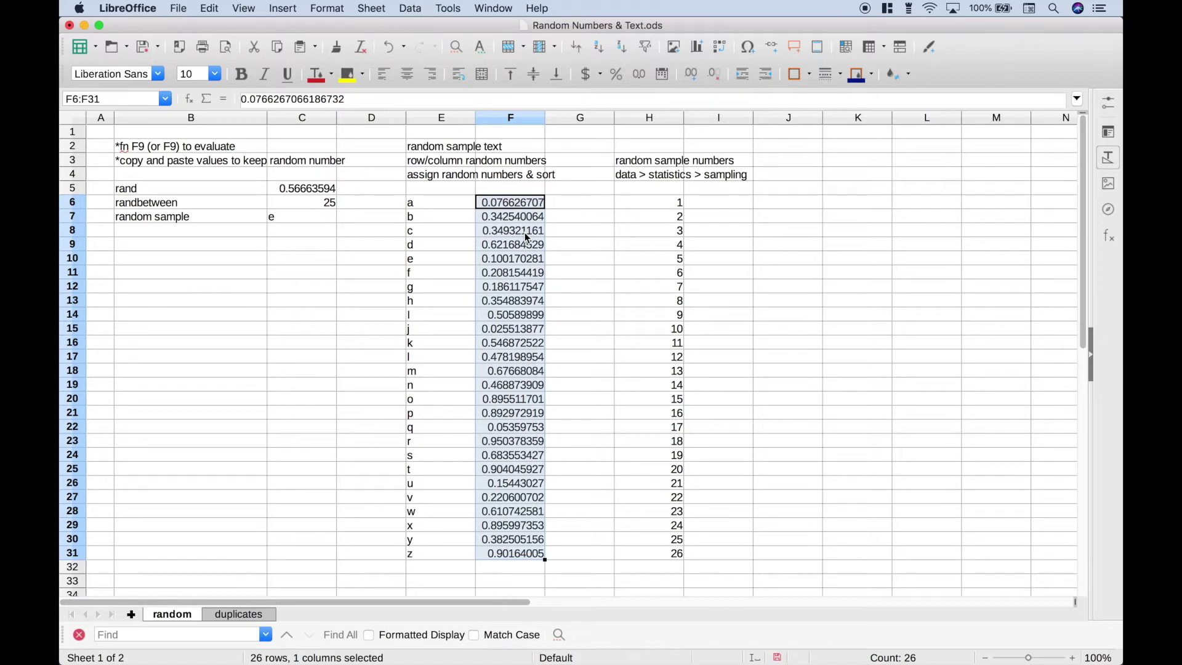
left_click(452, 205)
left_click(497, 203)
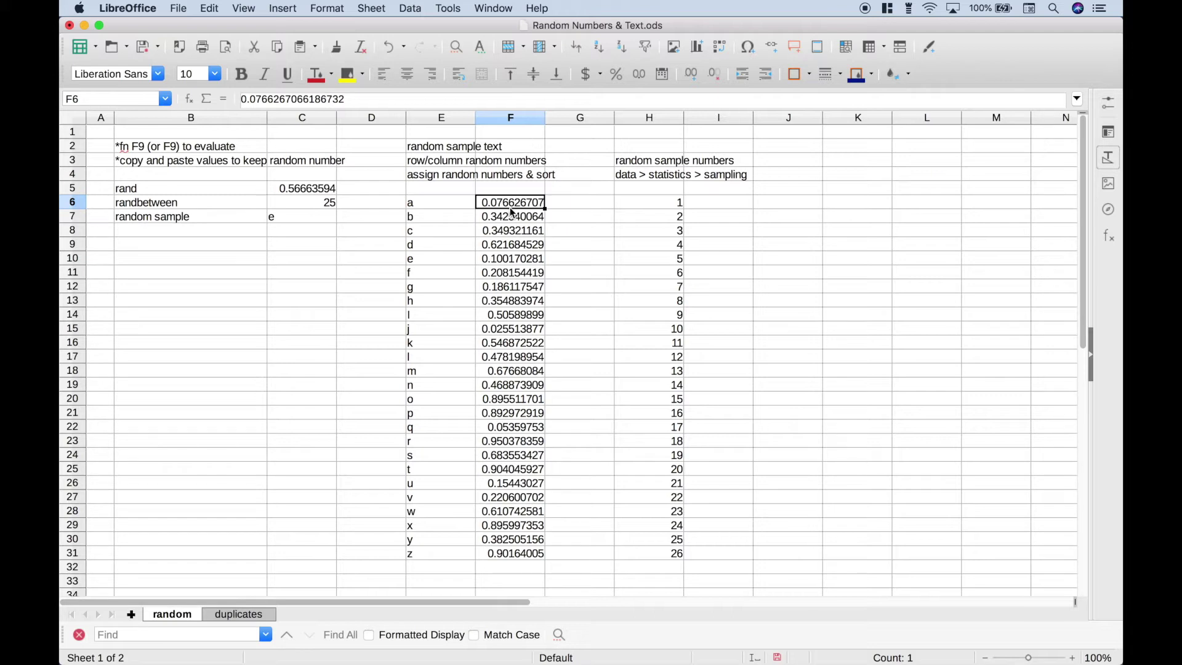
left_click(600, 52)
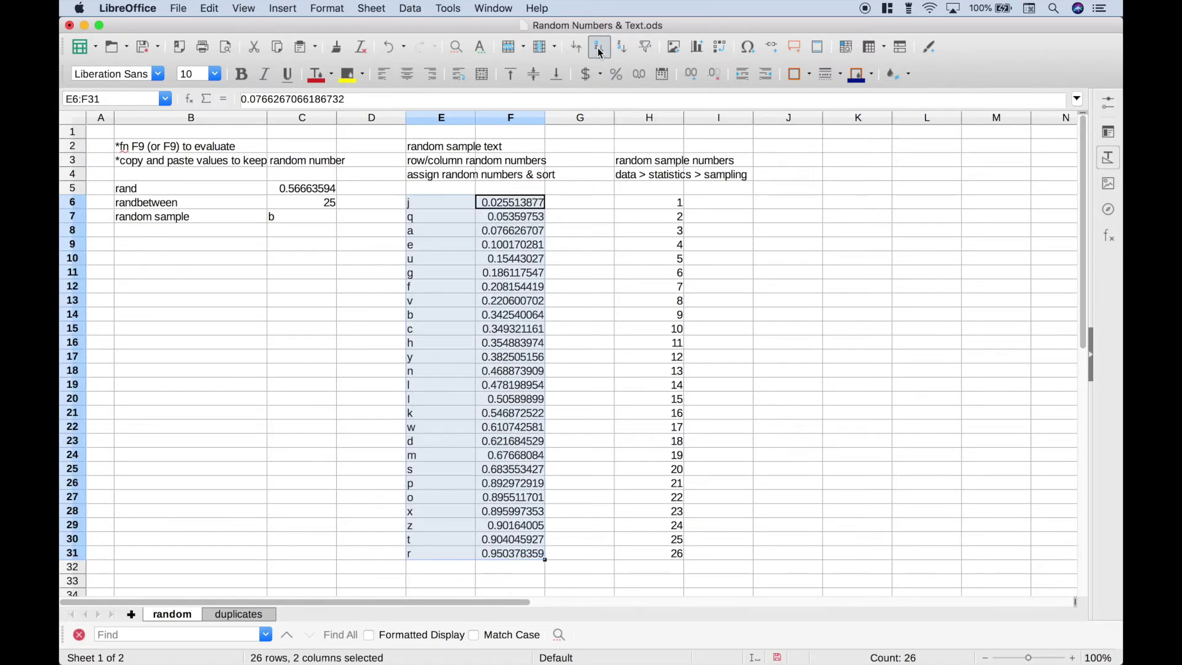
left_click(451, 201)
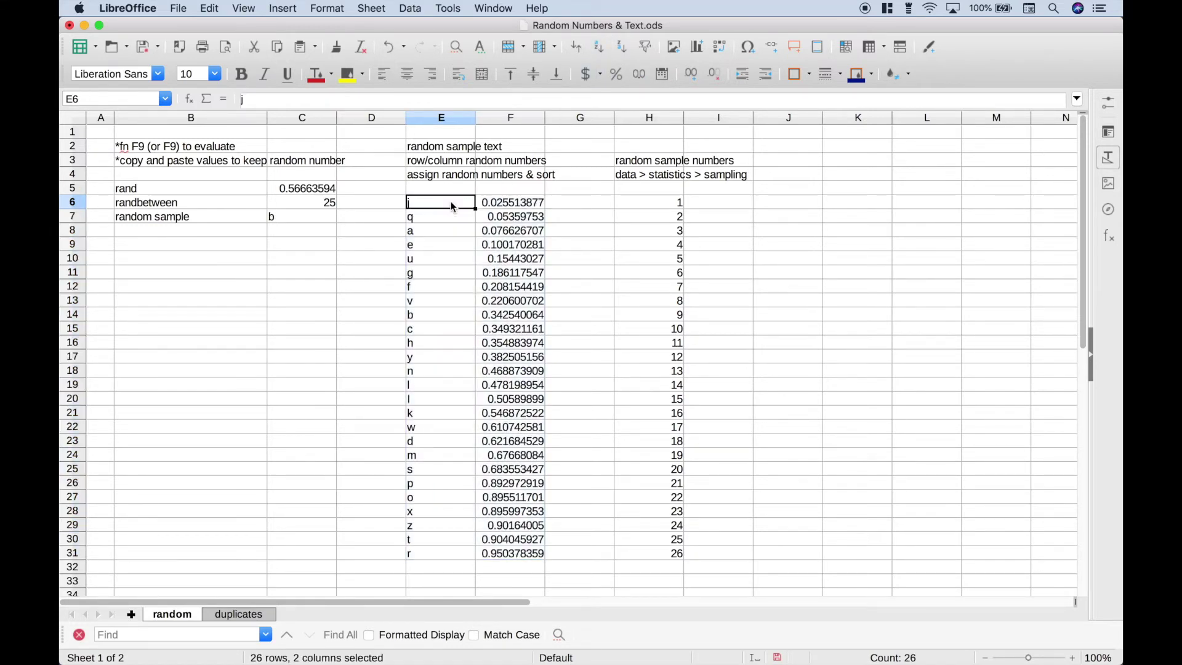
left_click_drag(449, 207, 447, 264)
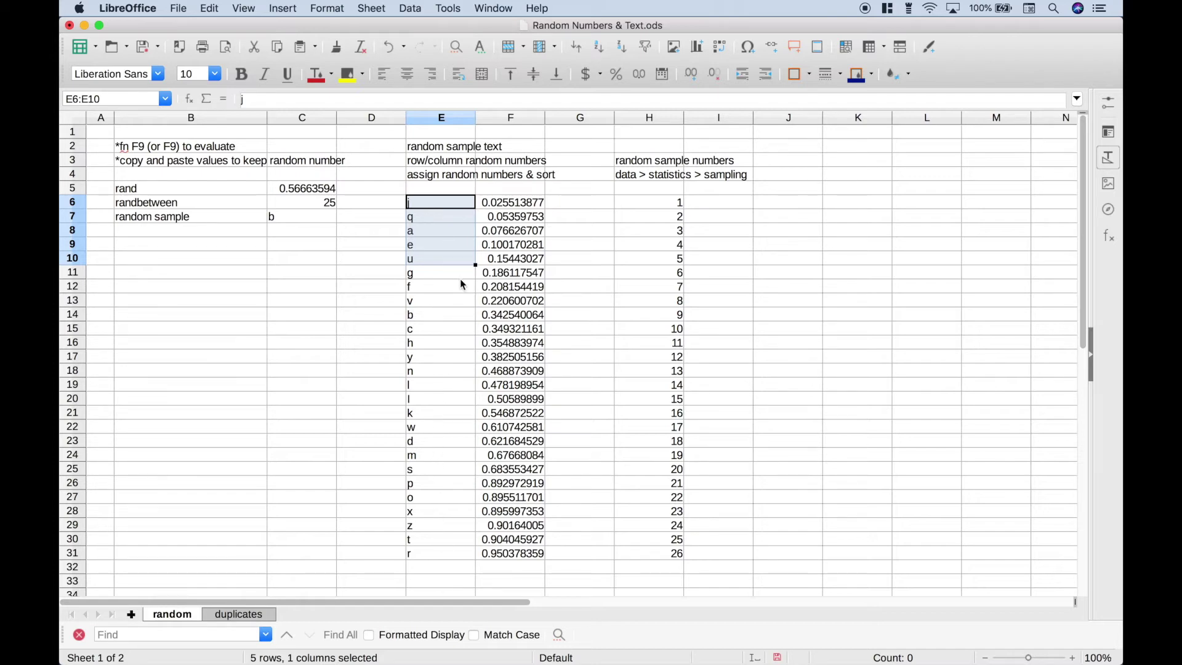
left_click(655, 206)
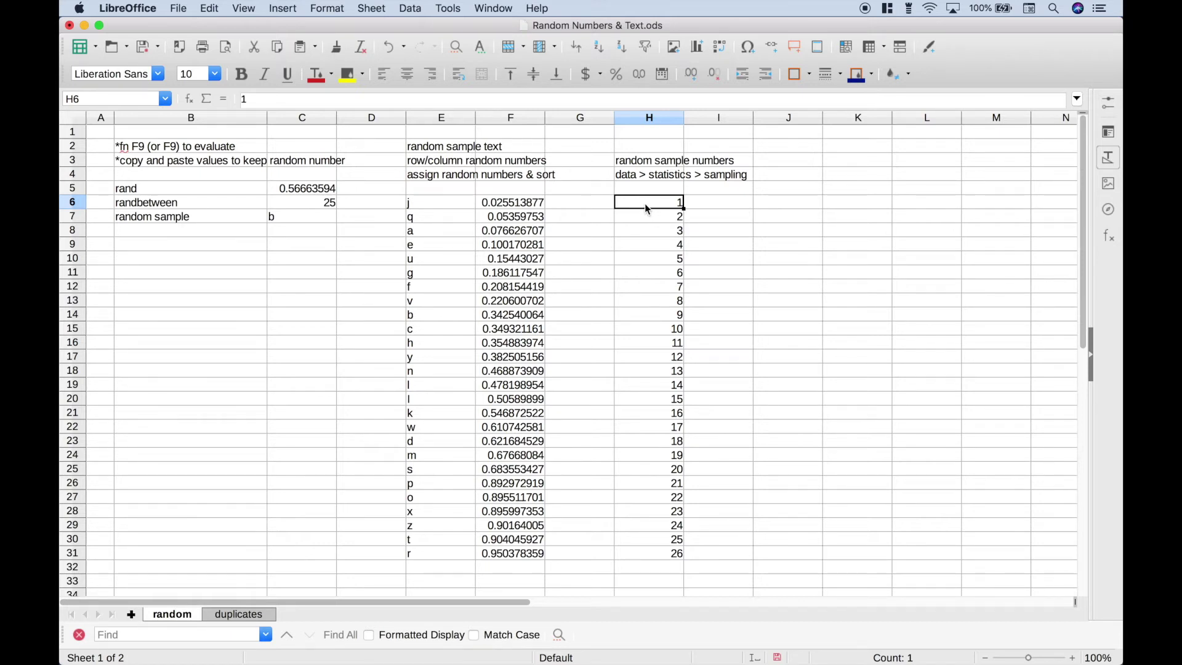
left_click(701, 202)
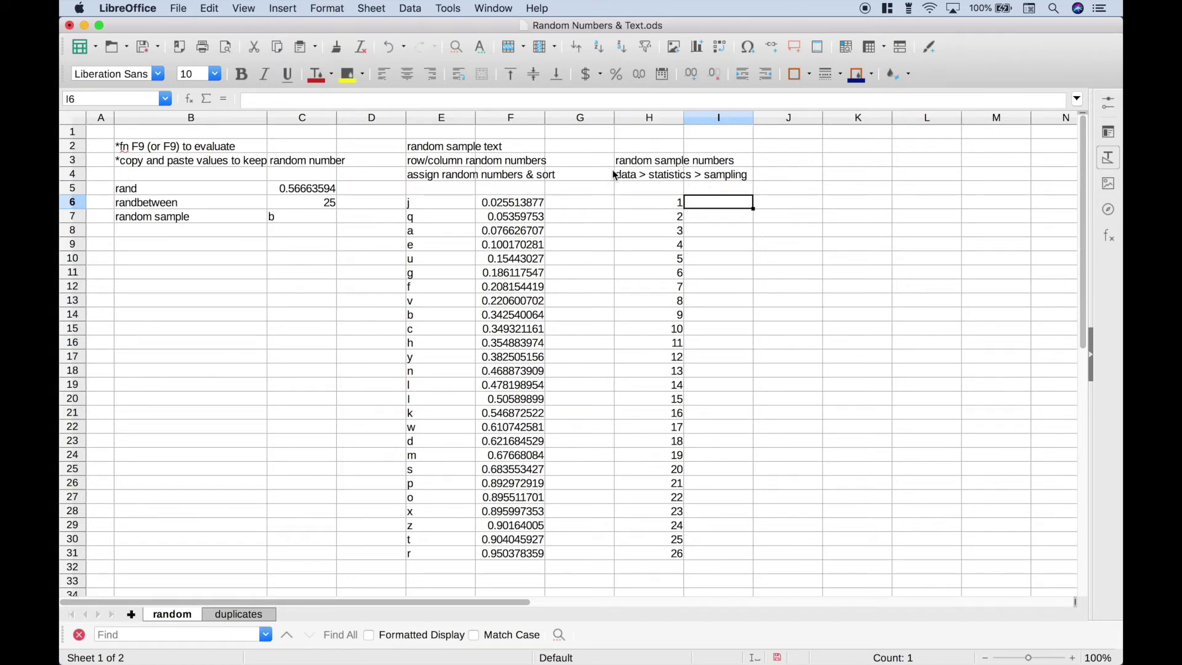
Step: Run Sampling on input range H6:H31, results to I6, Random mode with sample size 10
left_click(410, 8)
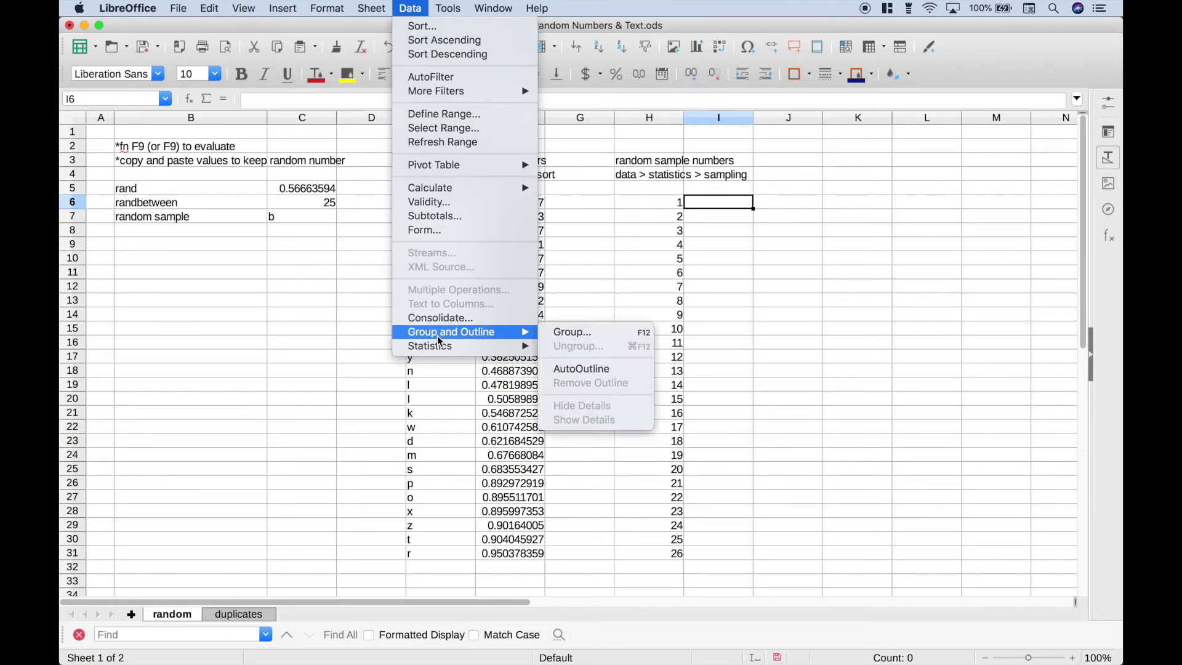
mouse_move(441, 348)
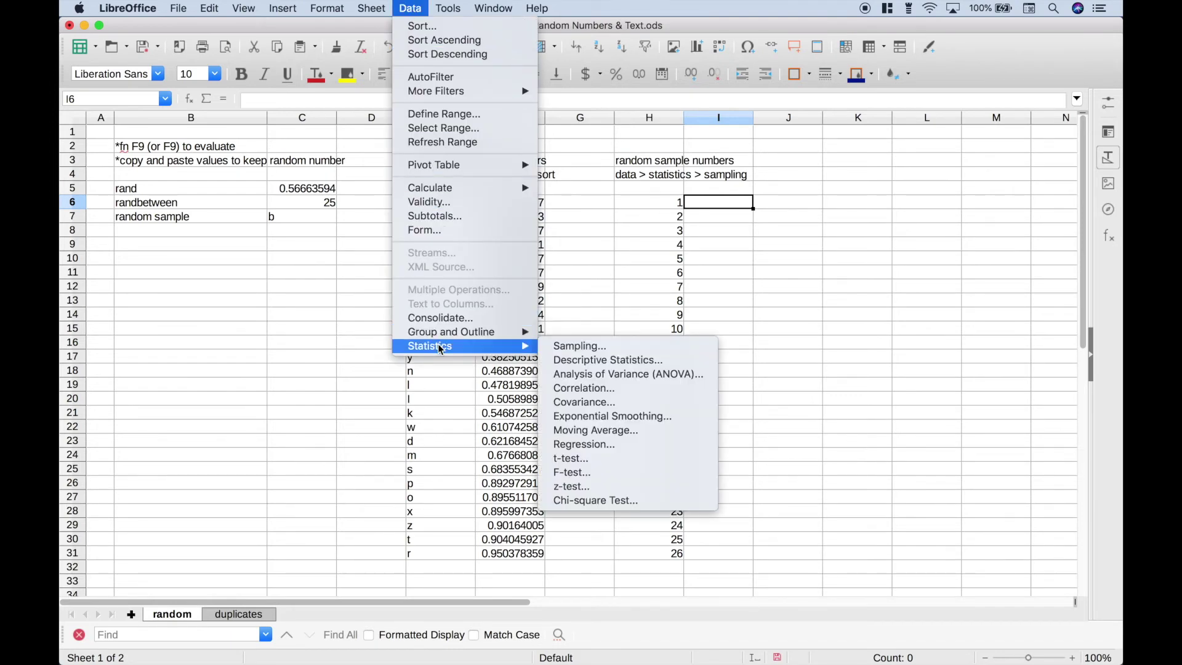
left_click(569, 346)
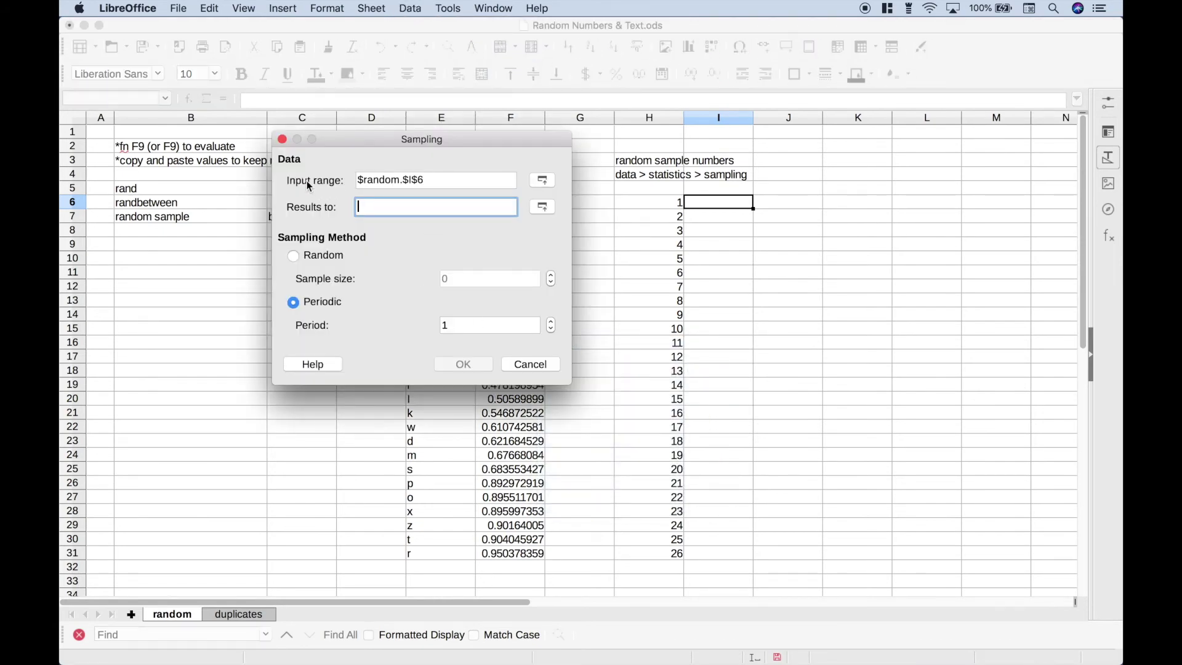
left_click(442, 181)
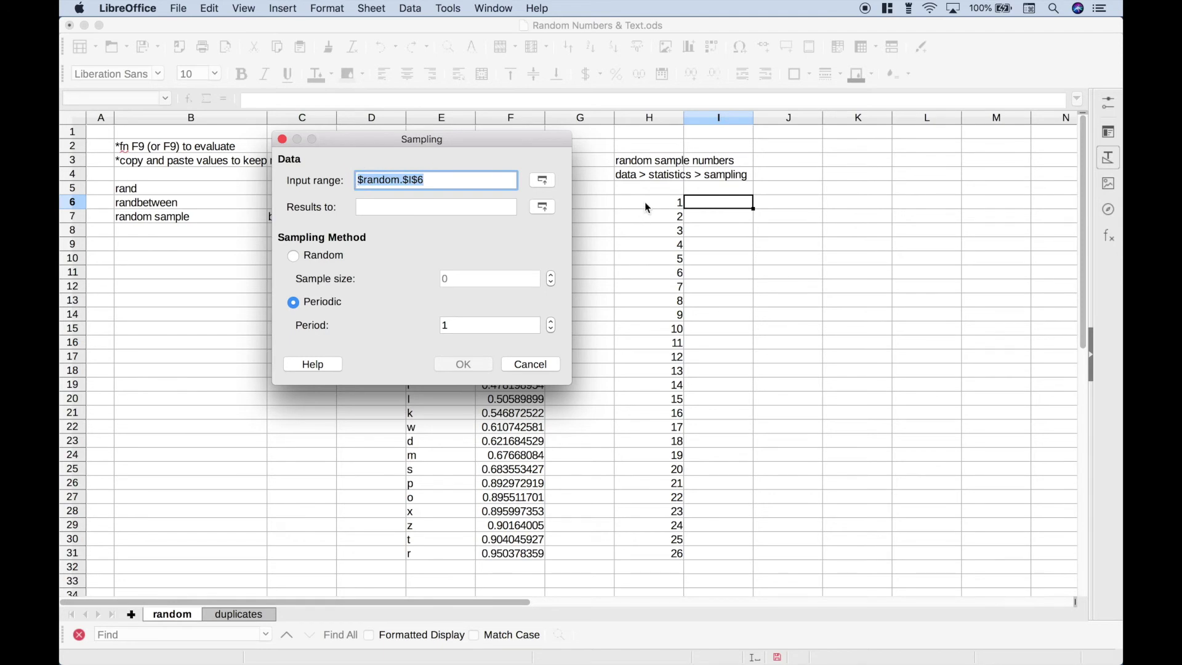
left_click_drag(644, 202, 652, 555)
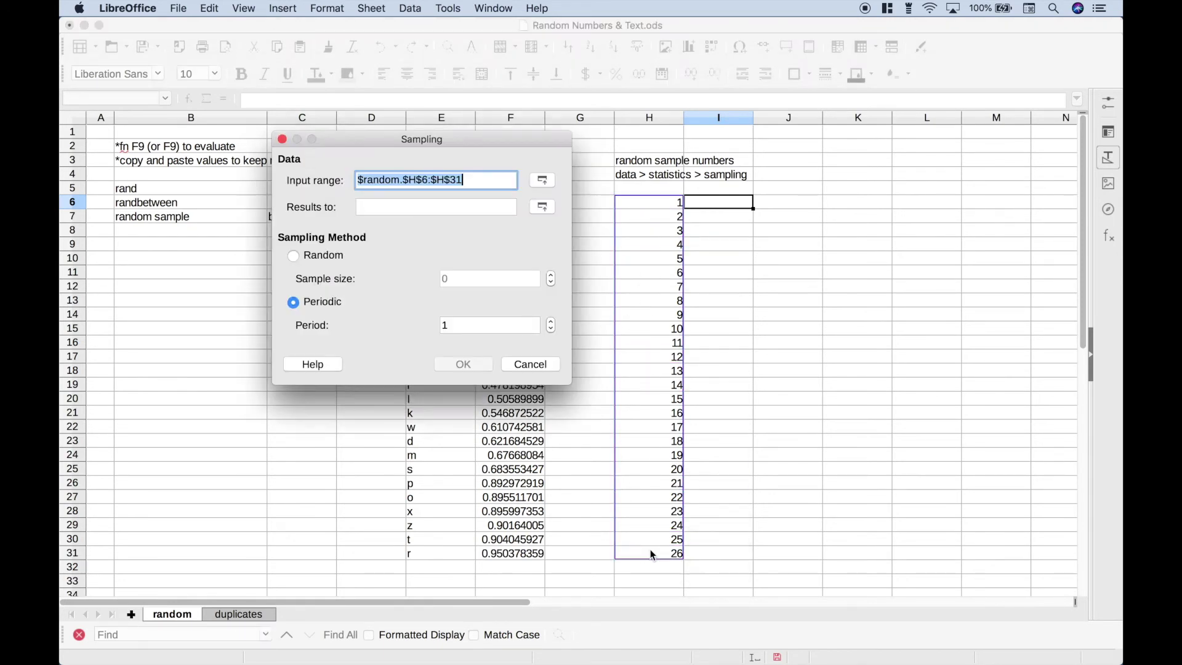
left_click(377, 208)
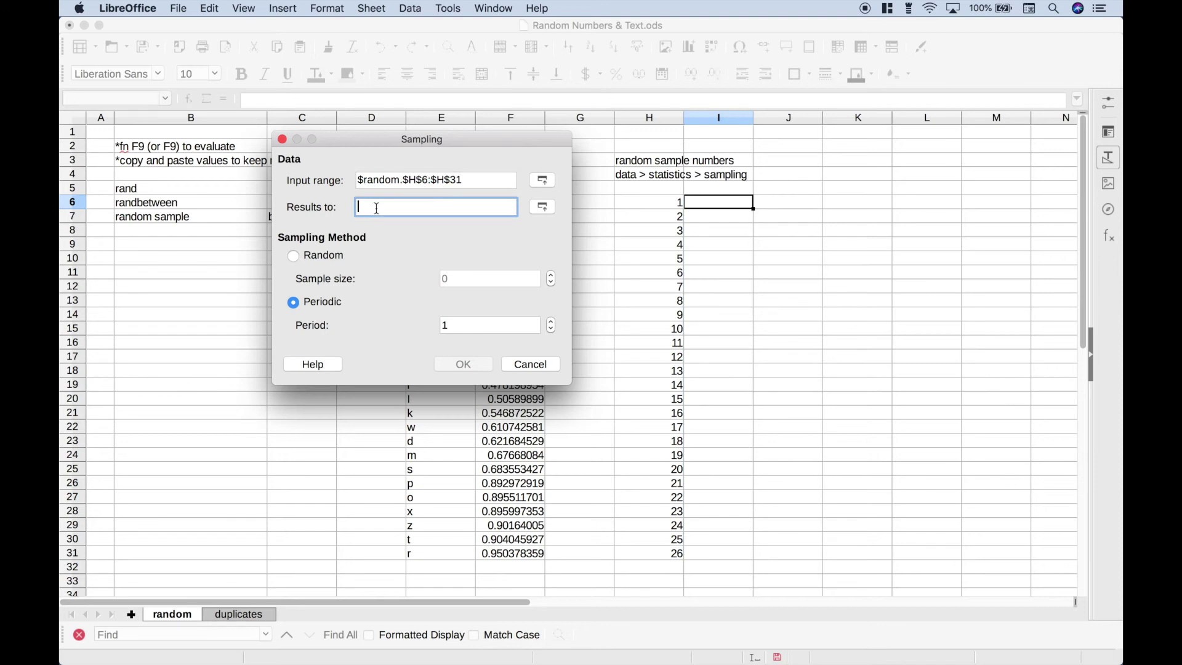
left_click(708, 206)
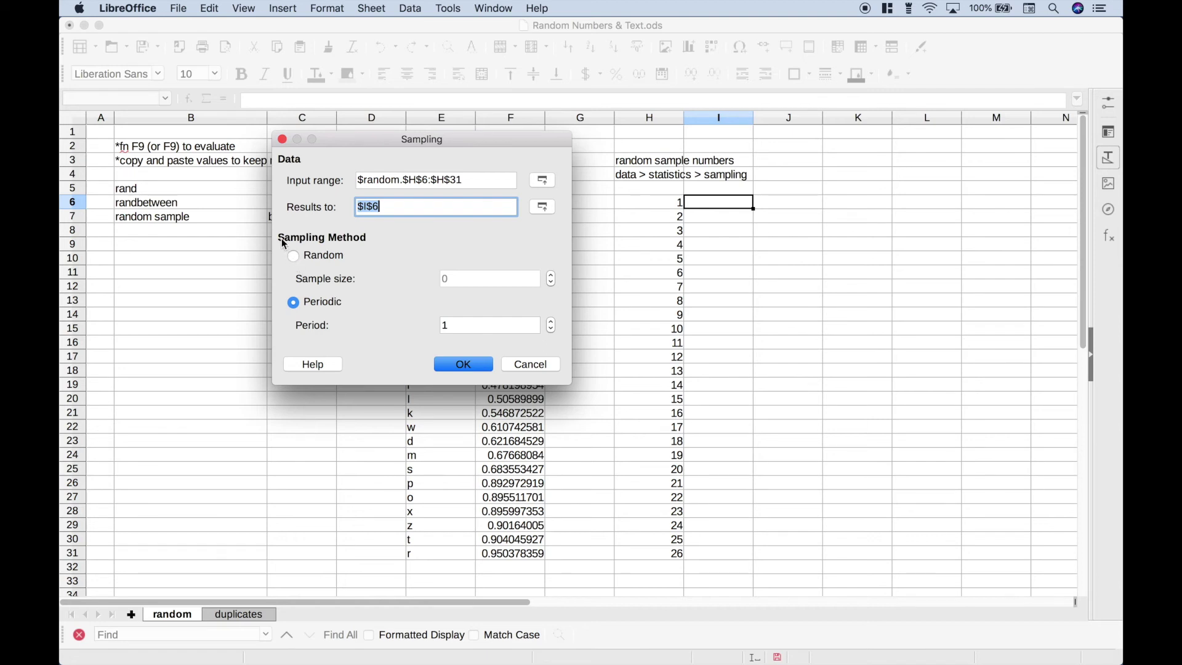
left_click(294, 255)
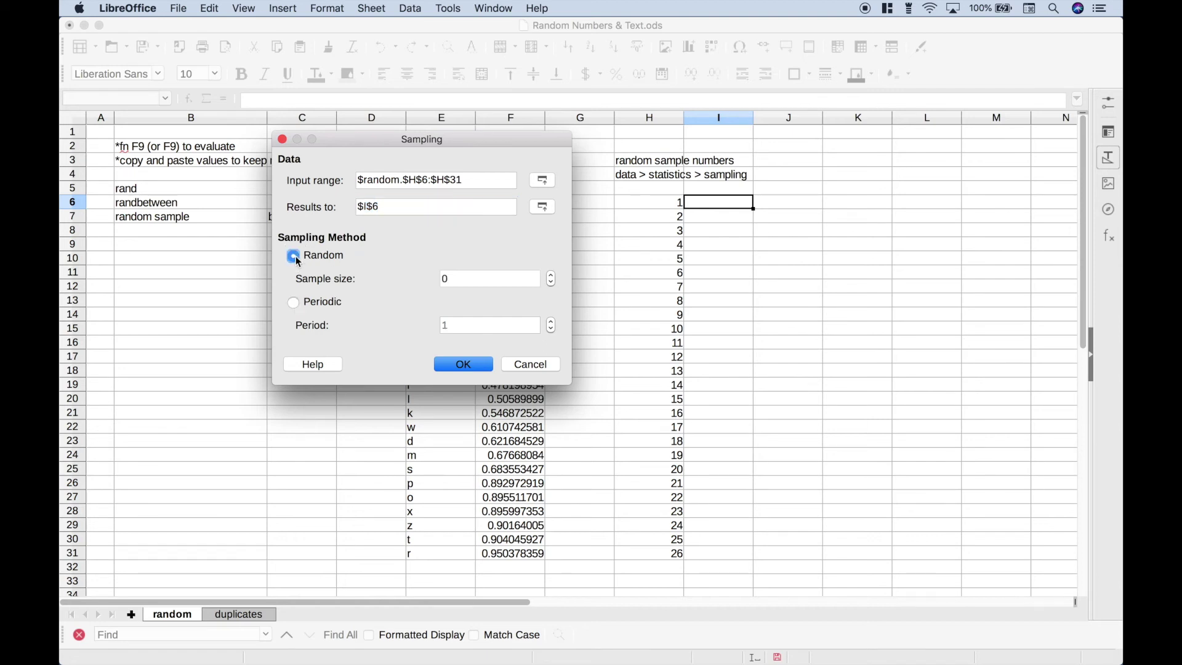
left_click(447, 280)
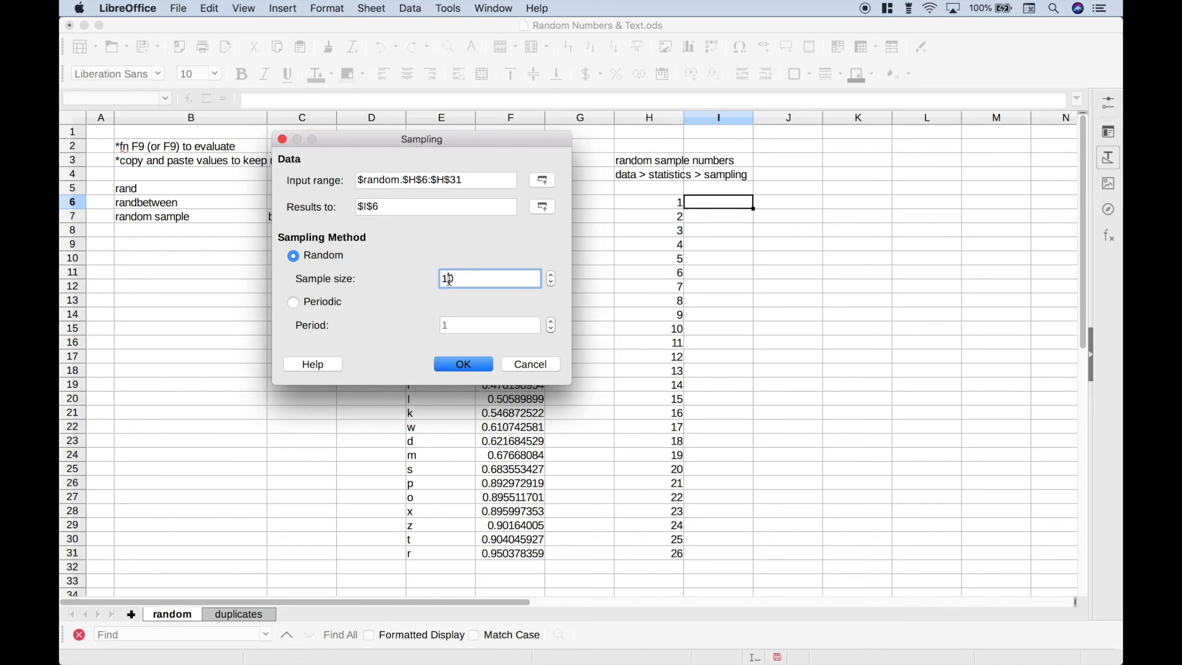
type("10")
left_click(447, 370)
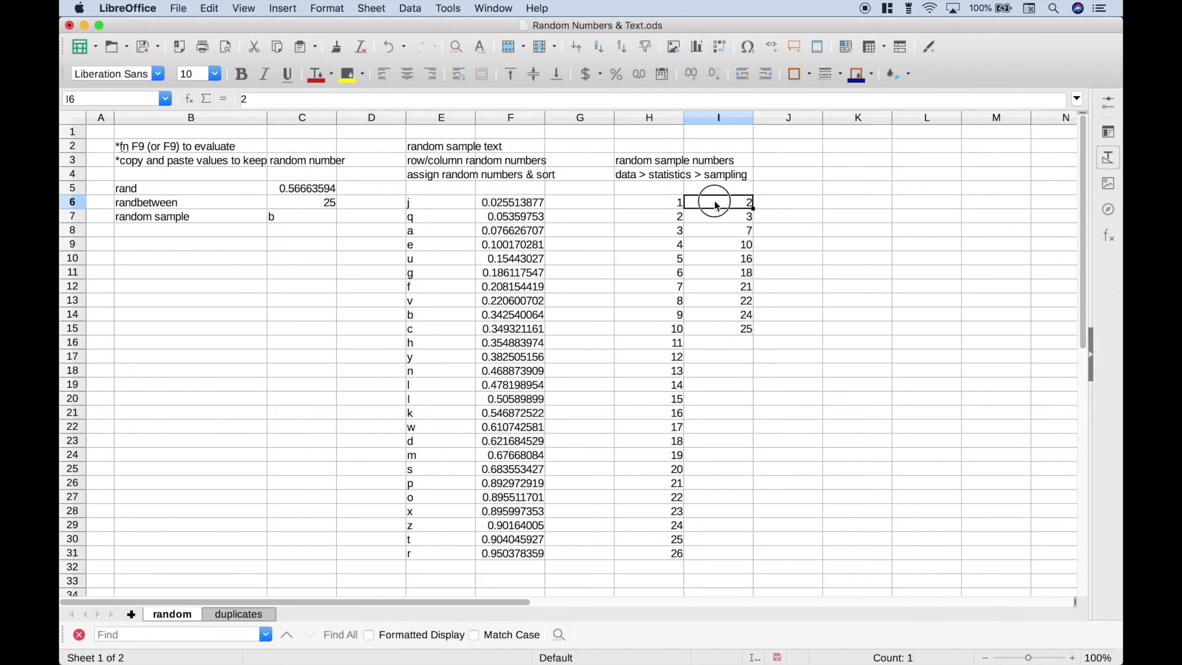
Step: Select the ten sampled numbers in I6:I15, then the original numbers in H6:H31
left_click_drag(717, 206, 736, 326)
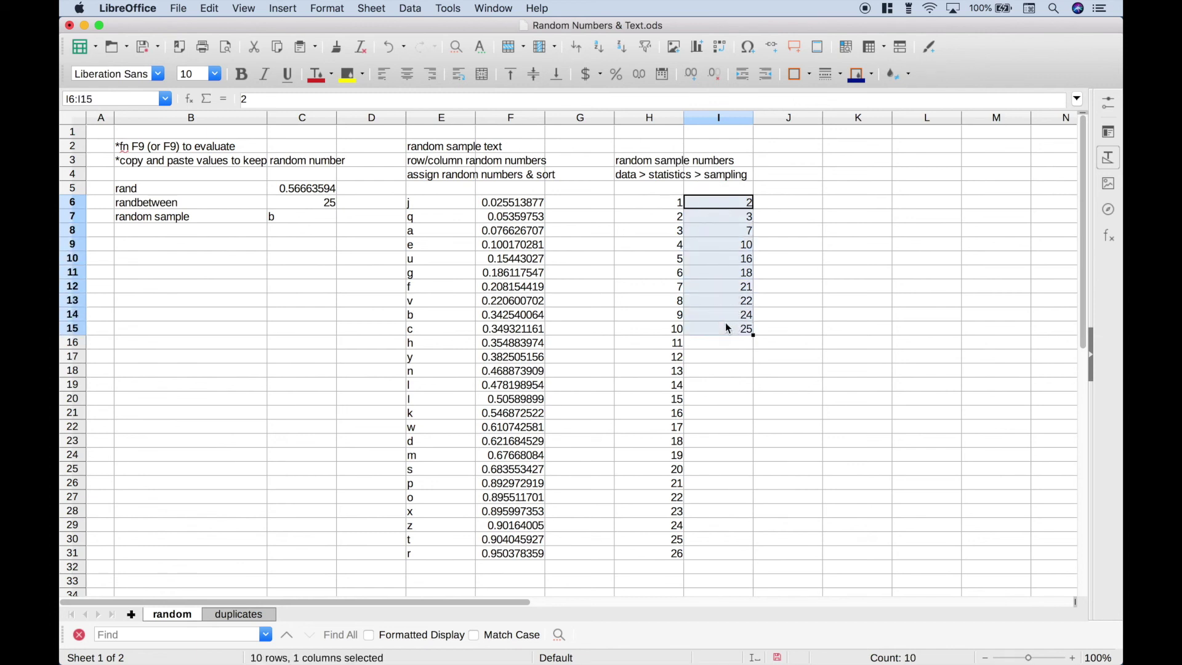
left_click_drag(655, 208, 646, 457)
left_click_drag(644, 556, 644, 558)
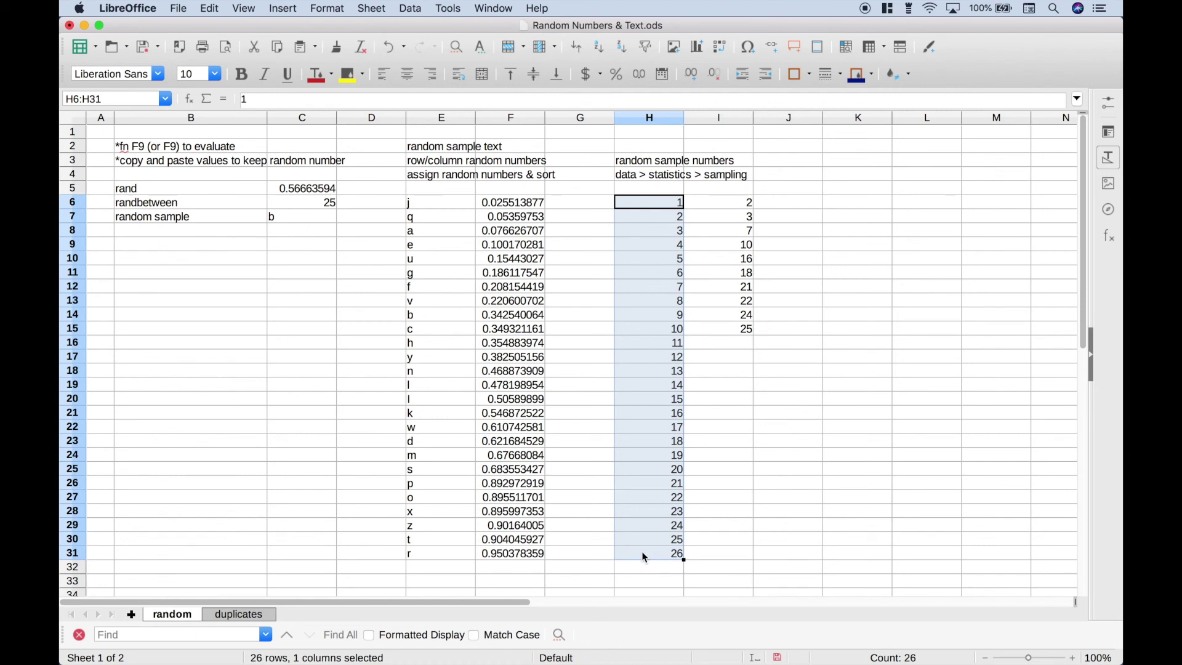